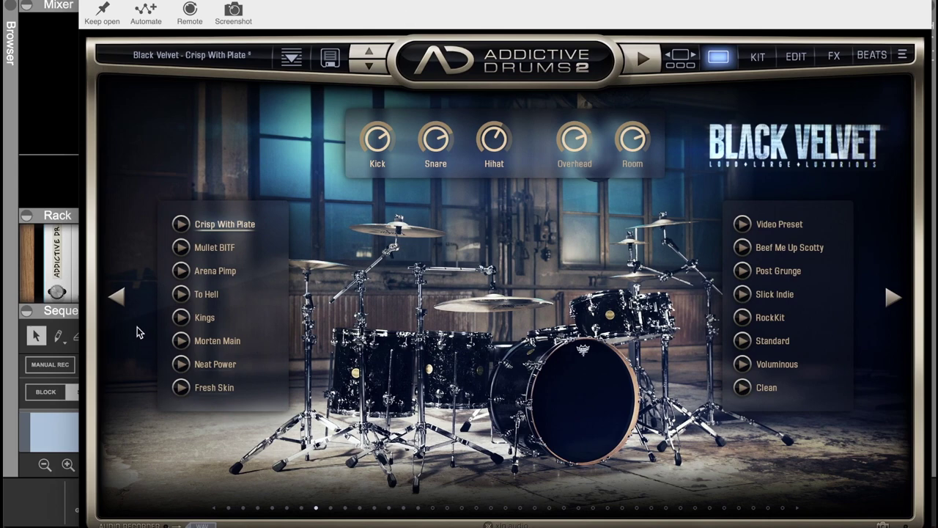
Browse back through the Fairfax Bundle, Fairfax Vol 2 and Fairfax Vol 1 kit pages
{"action": "left_click", "coordinate": [113, 297]}
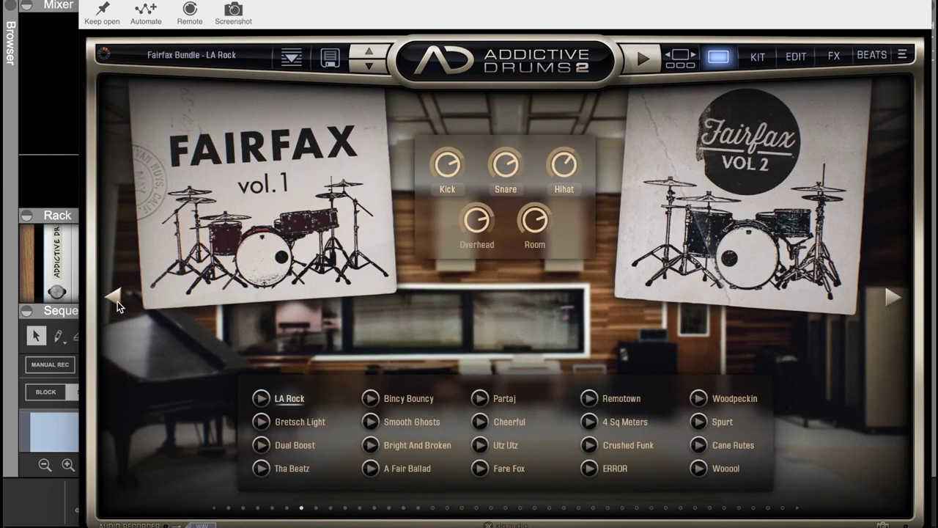
{"action": "left_click", "coordinate": [117, 301]}
{"action": "left_click", "coordinate": [117, 302]}
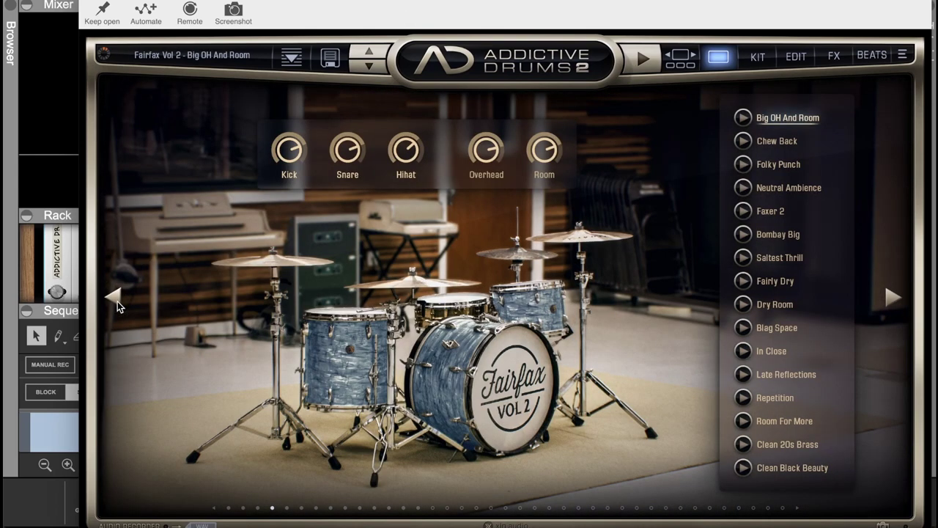
{"action": "left_click", "coordinate": [117, 301]}
{"action": "left_click", "coordinate": [117, 301]}
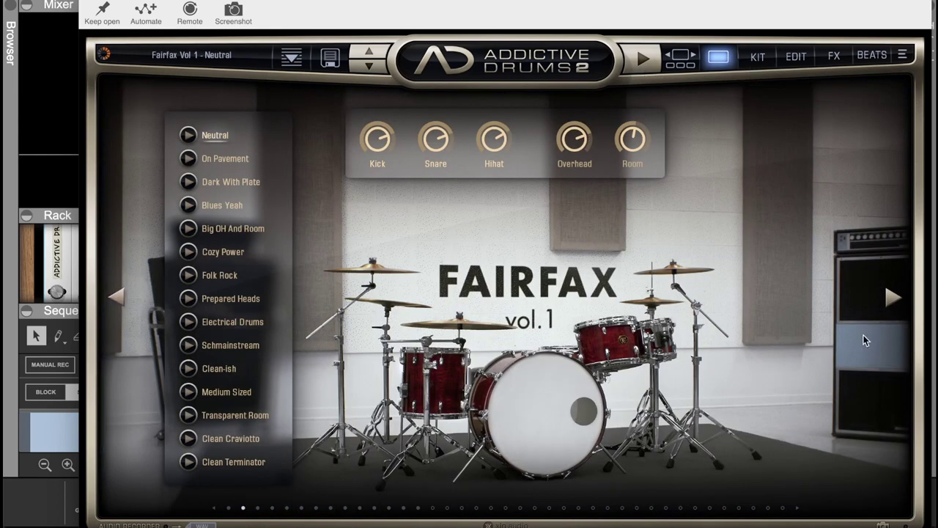
Browse forward through the kits back to Black Velvet, then hide the Addictive Drums 2 window
{"action": "left_click", "coordinate": [898, 295]}
{"action": "left_click", "coordinate": [898, 294]}
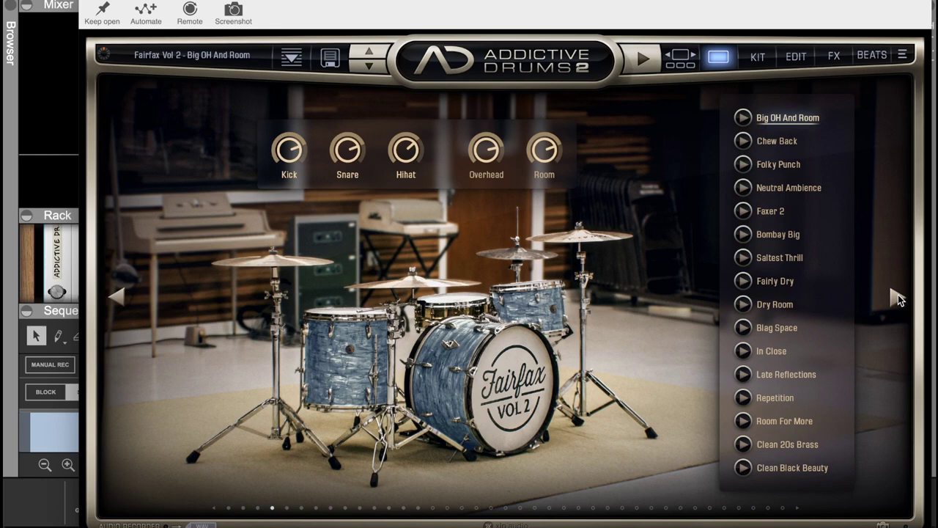
{"action": "left_click", "coordinate": [898, 295]}
{"action": "left_click", "coordinate": [898, 294]}
{"action": "left_click", "coordinate": [898, 294]}
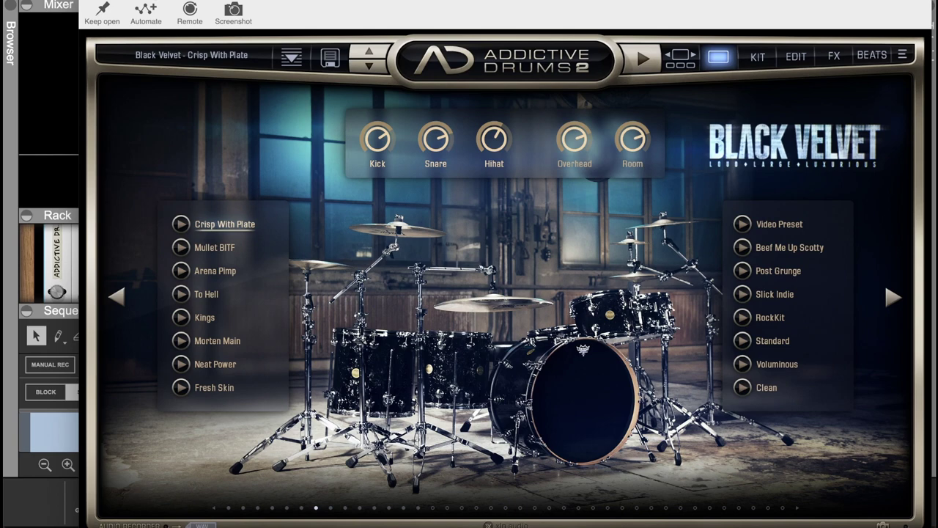
{"action": "key", "text": "super+w"}
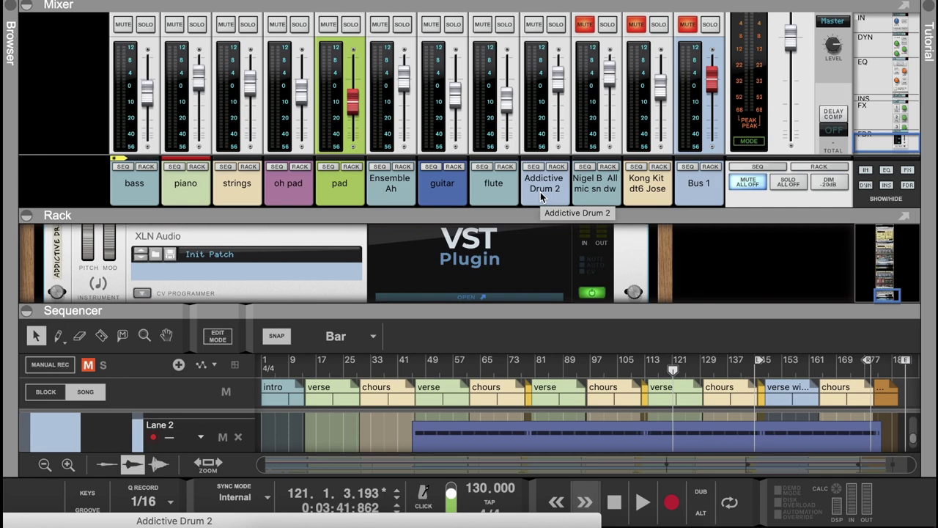
Reopen Addictive Drums 2, audition Crisp With Plate, Kings and Arena Pimp, and show the KIT page
{"action": "double_click", "coordinate": [559, 521]}
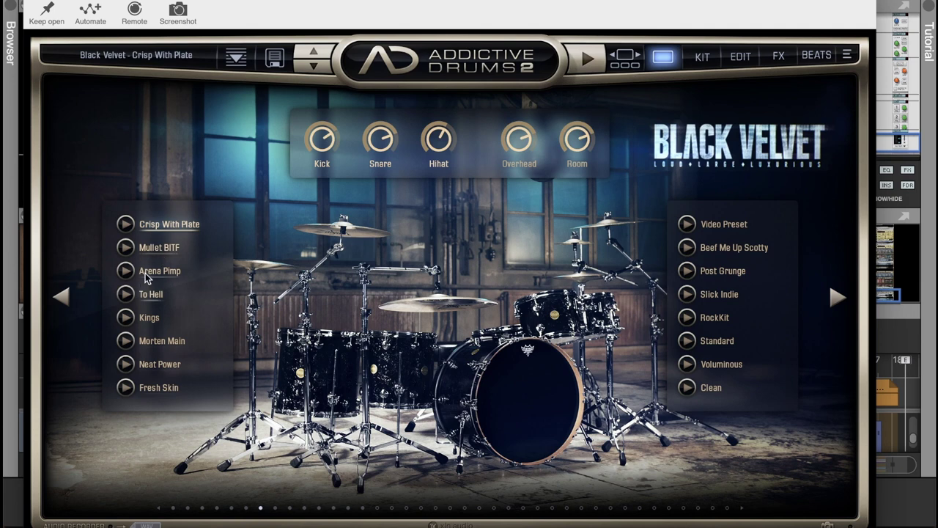
{"action": "left_click", "coordinate": [128, 226]}
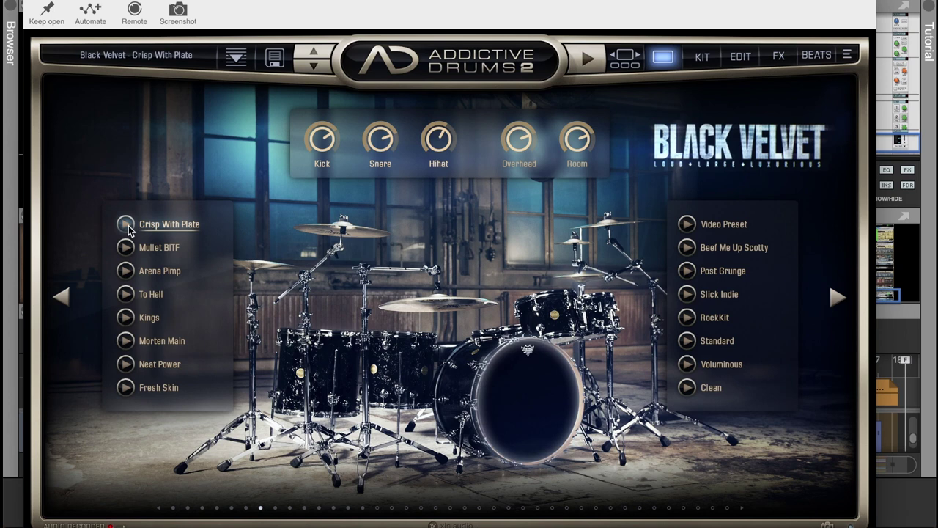
{"action": "left_click", "coordinate": [125, 319]}
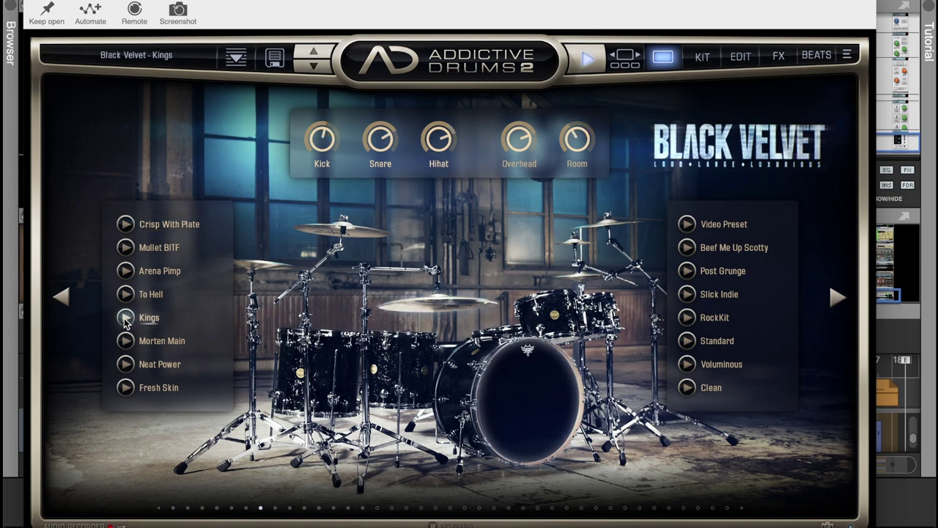
{"action": "left_click", "coordinate": [126, 271]}
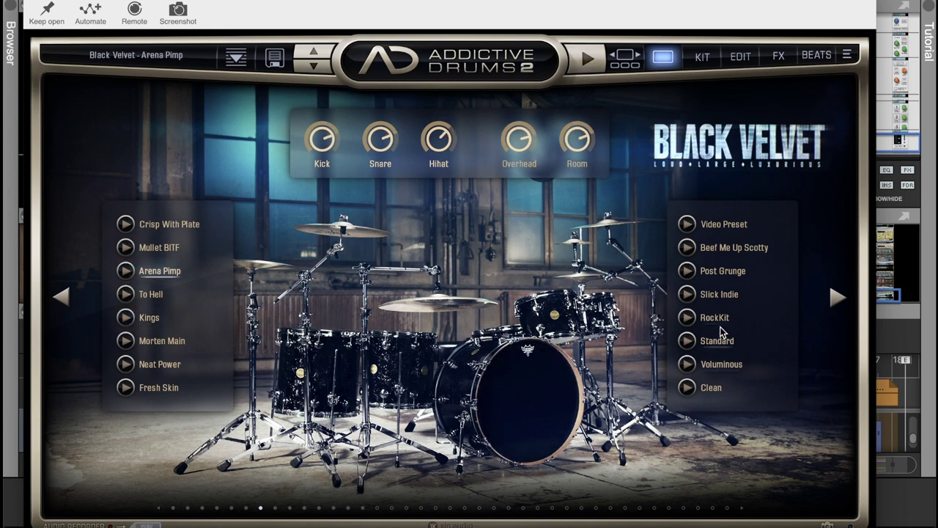
{"action": "left_click", "coordinate": [702, 59]}
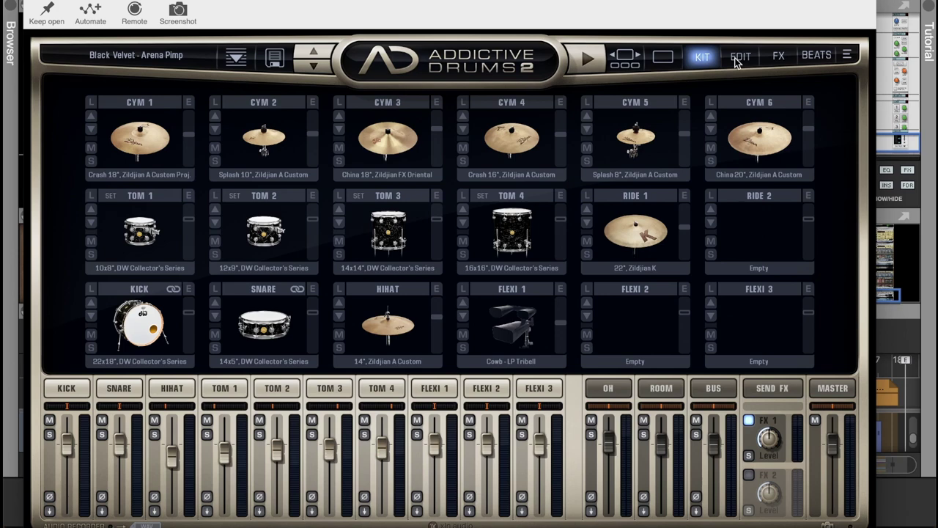
Look over the EDIT and KIT pages, then load and preview the Standard preset
{"action": "left_click", "coordinate": [738, 59]}
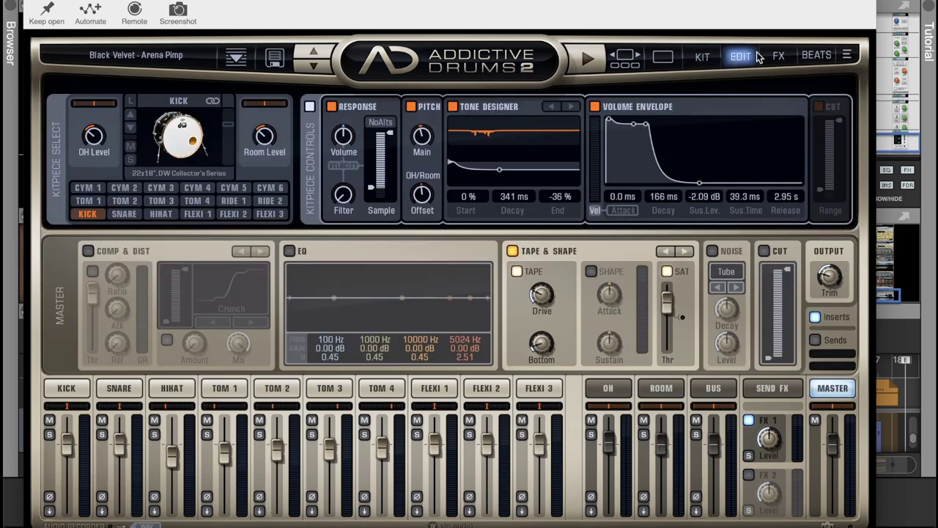
{"action": "left_click", "coordinate": [700, 58]}
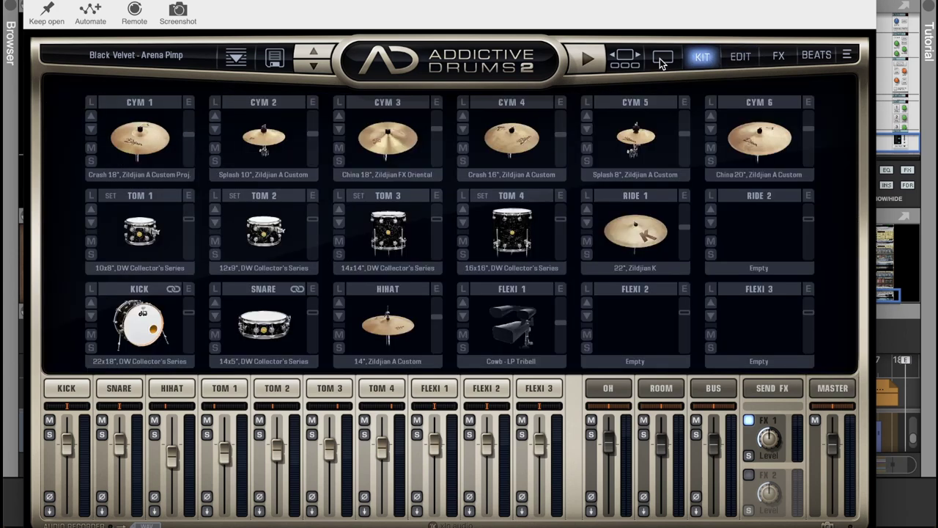
{"action": "left_click", "coordinate": [661, 58]}
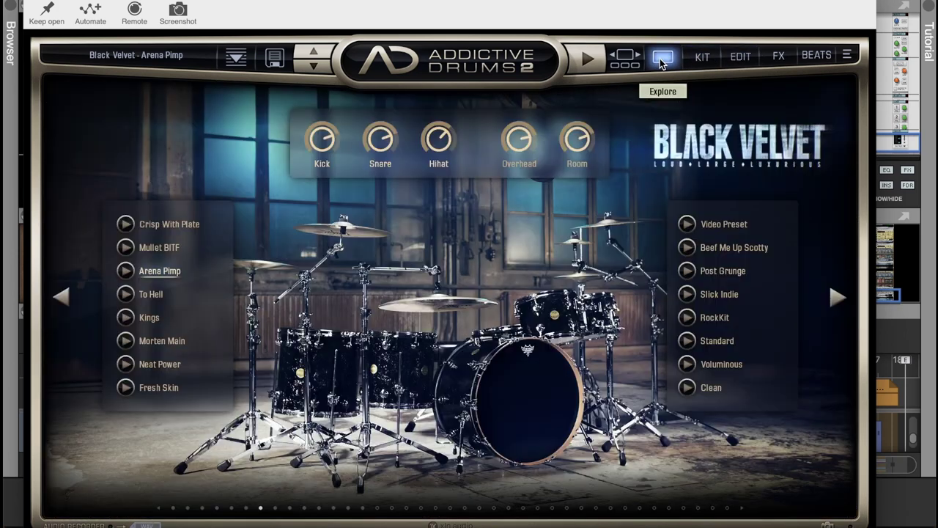
{"action": "left_click", "coordinate": [690, 343]}
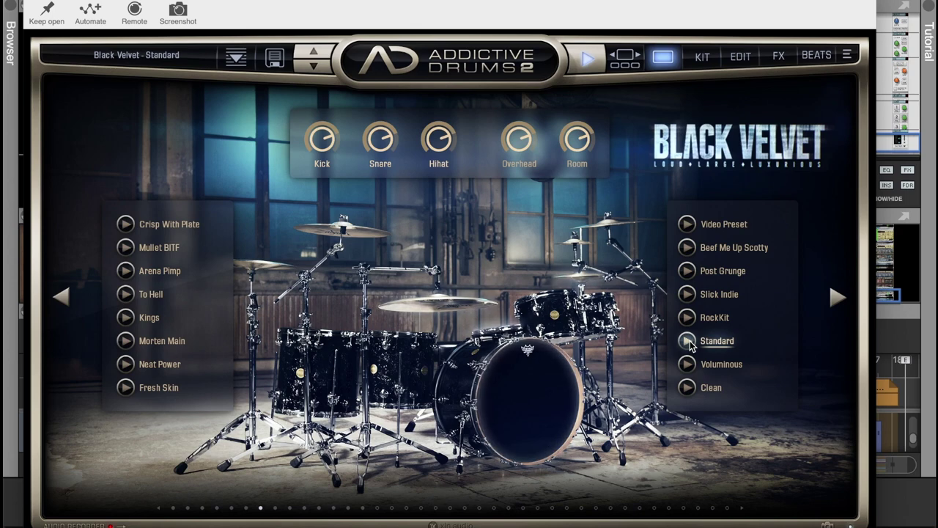
Inspect the snare channel, send effects and master channel settings on the EDIT page
{"action": "left_click", "coordinate": [740, 56]}
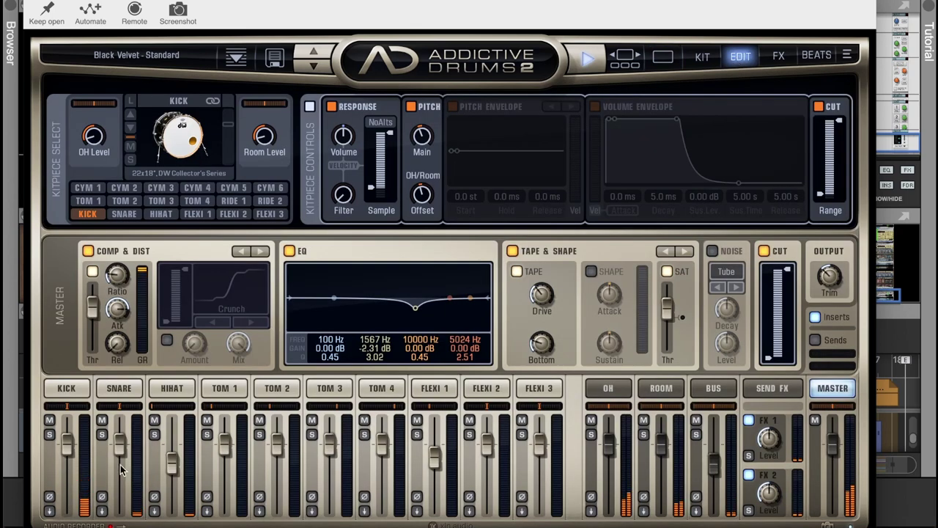
{"action": "left_click", "coordinate": [123, 388]}
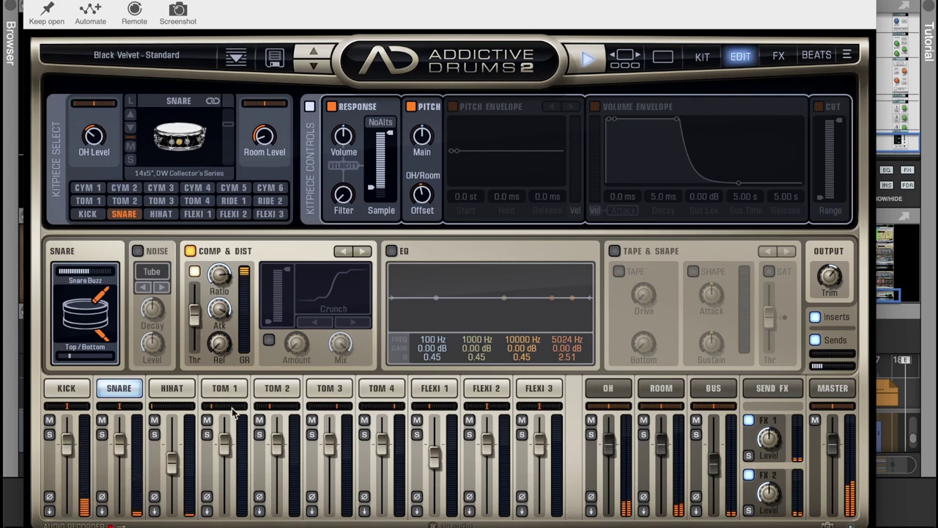
{"action": "left_click", "coordinate": [758, 389]}
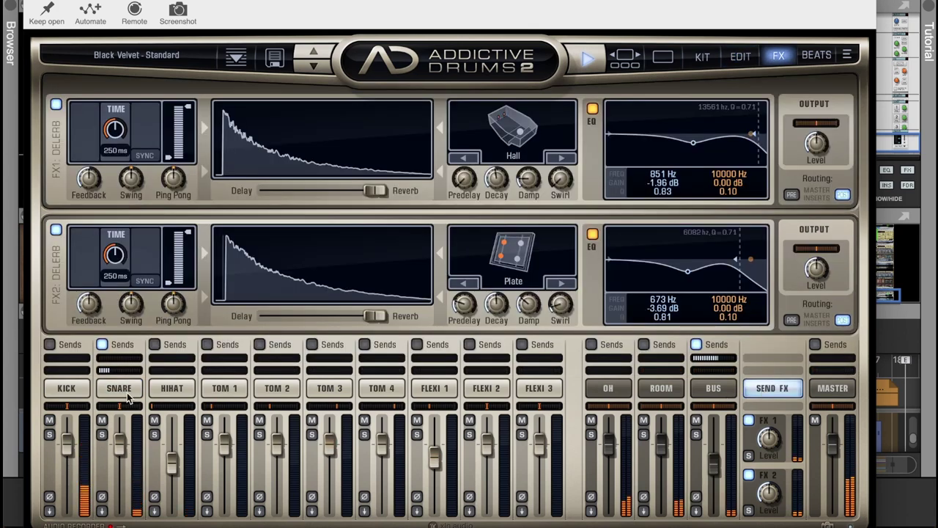
{"action": "left_click", "coordinate": [832, 390]}
Preview the RockKit preset, then reload Black Velvet's Crisp With Plate preset
{"action": "left_click", "coordinate": [663, 59]}
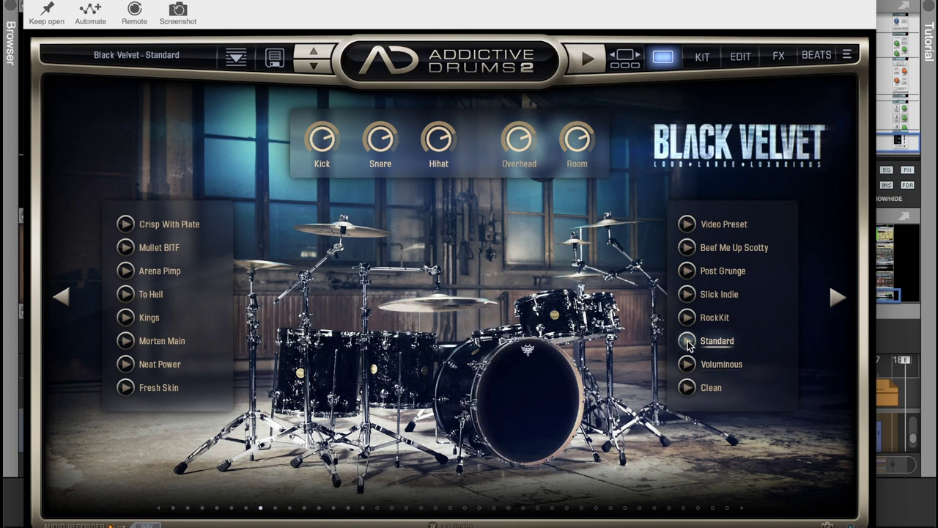
{"action": "left_click", "coordinate": [688, 317]}
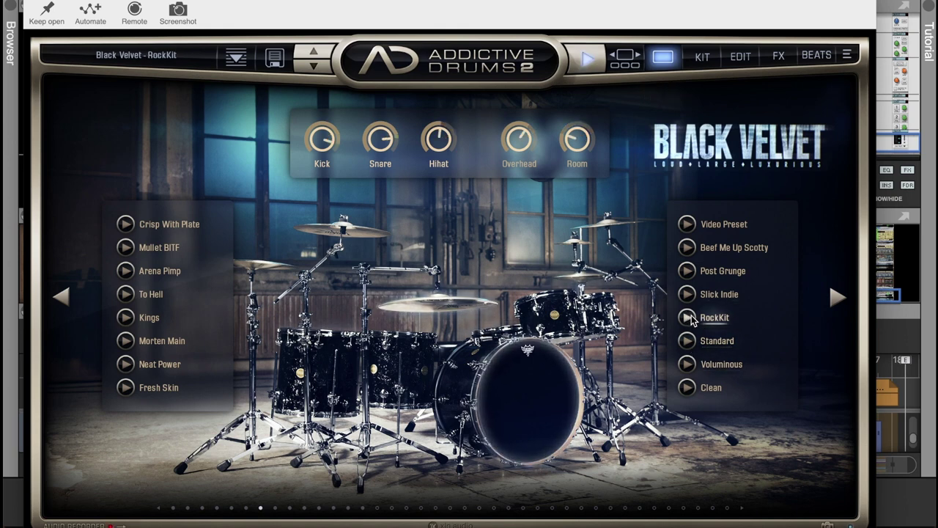
{"action": "left_click", "coordinate": [175, 226]}
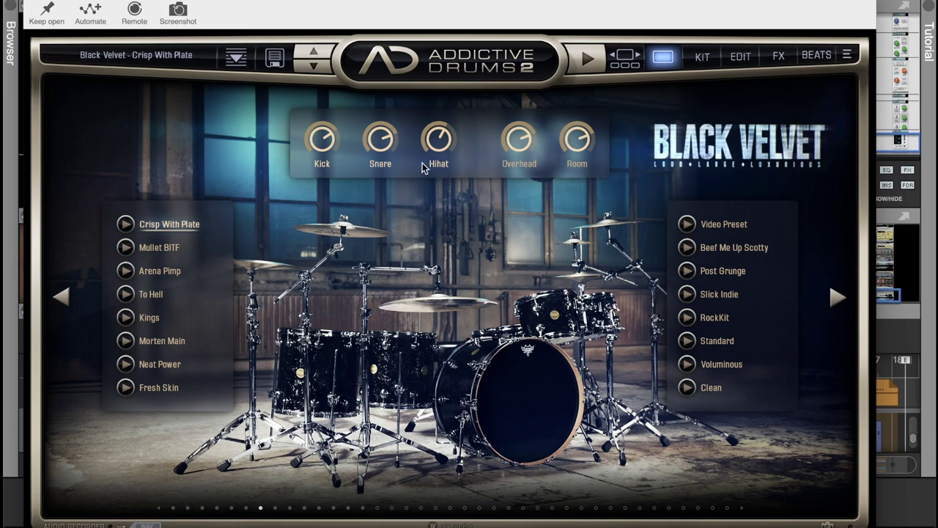
{"action": "left_click", "coordinate": [702, 59]}
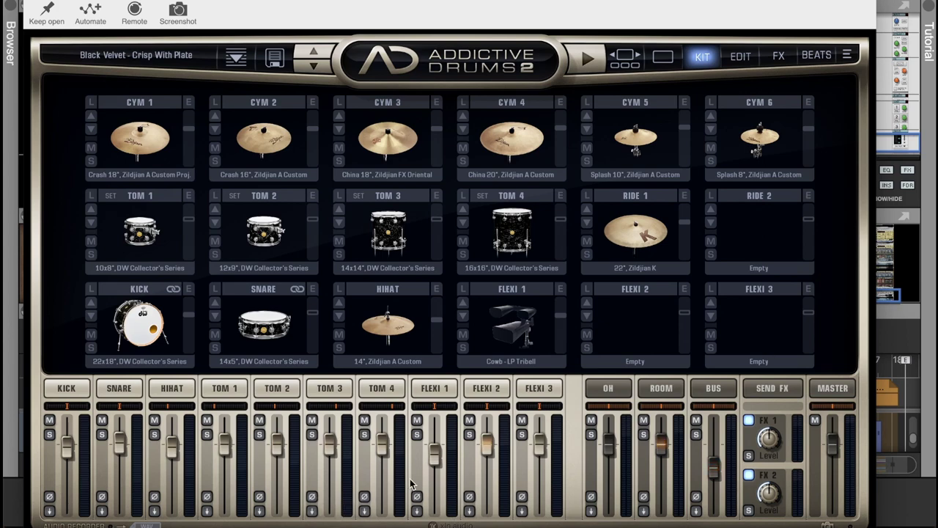
{"action": "left_click", "coordinate": [773, 393]}
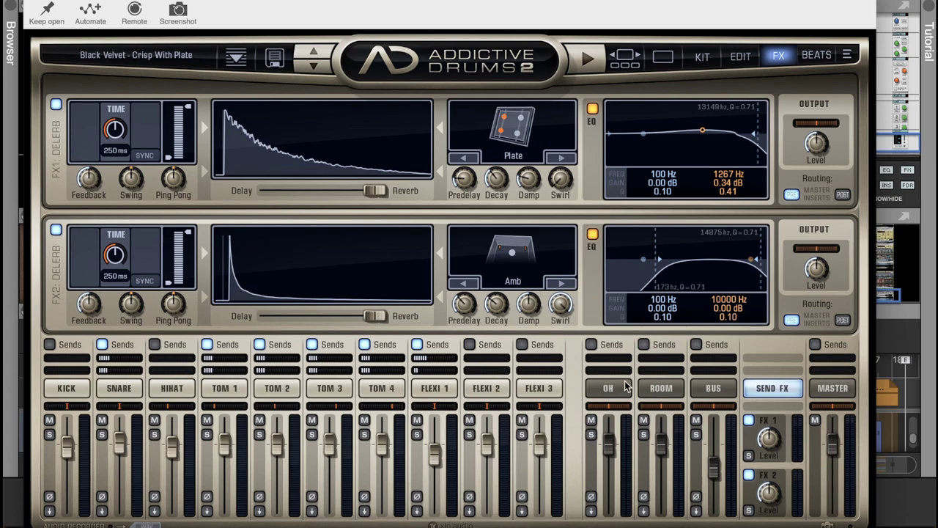
{"action": "left_click", "coordinate": [714, 394]}
{"action": "left_click", "coordinate": [662, 393]}
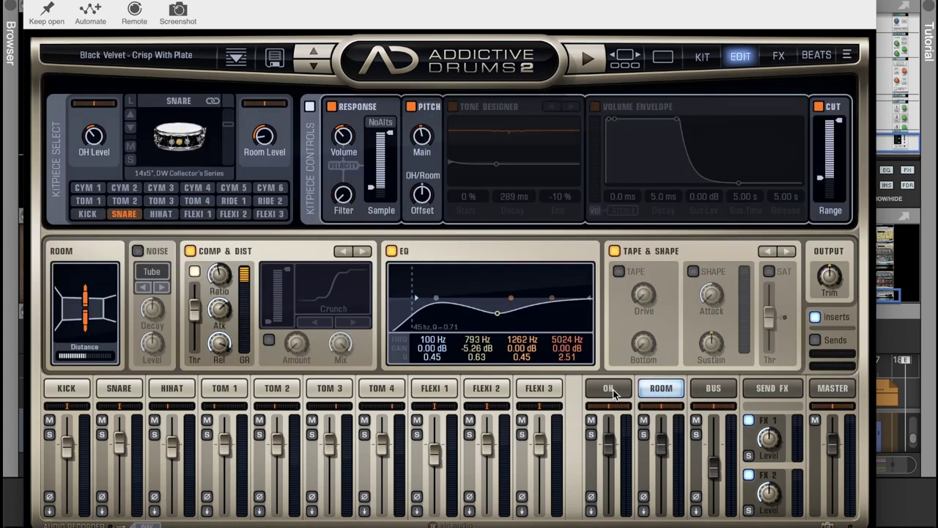
{"action": "left_click", "coordinate": [613, 392]}
{"action": "left_click", "coordinate": [832, 389]}
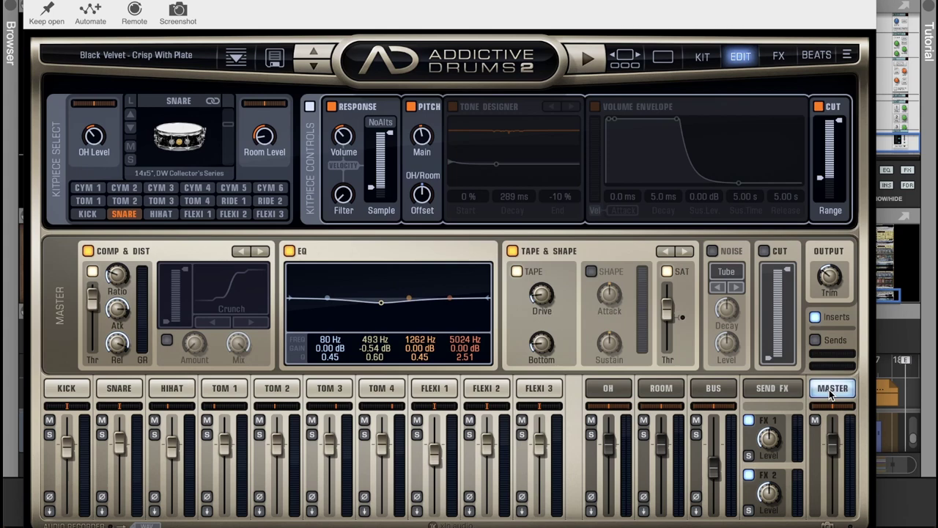
{"action": "left_click", "coordinate": [701, 58]}
{"action": "left_click", "coordinate": [664, 58]}
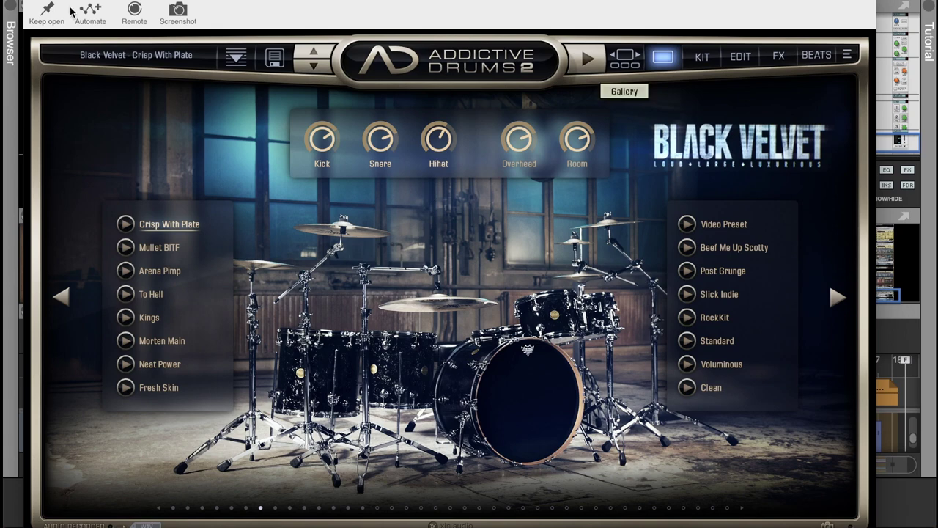
Glance at the BEATS and KIT pages, return to Explore, and drag the plugin window down
{"action": "left_click", "coordinate": [816, 57]}
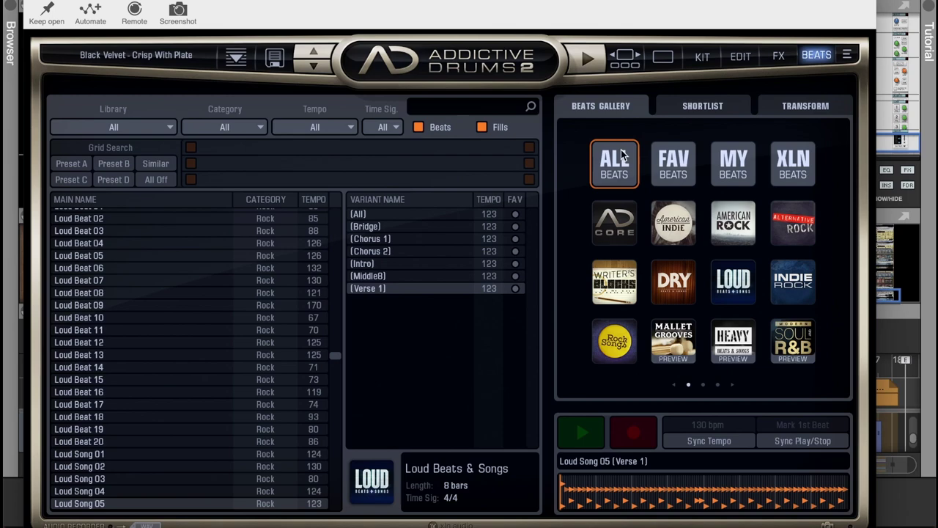
{"action": "left_click", "coordinate": [701, 59]}
{"action": "left_click", "coordinate": [660, 60]}
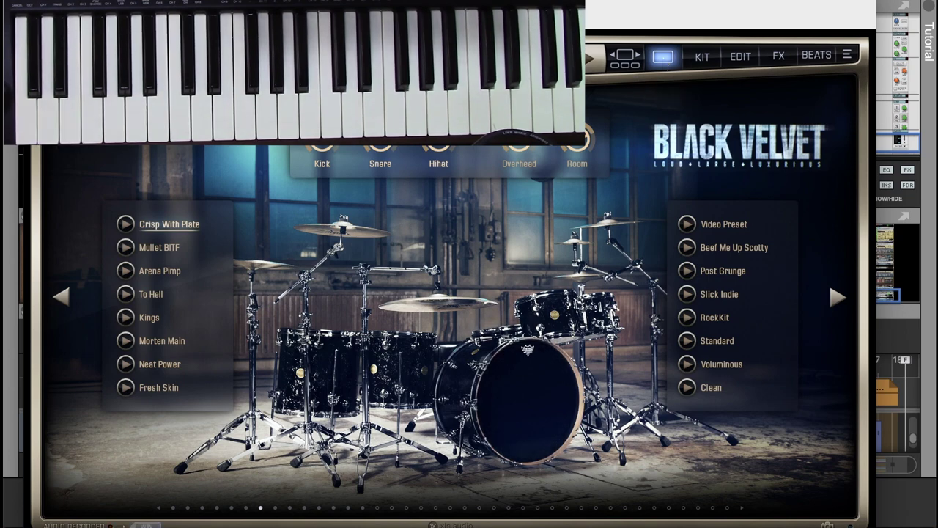
{"action": "left_click_drag", "start_coordinate": [33, 11], "coordinate": [8, 522]}
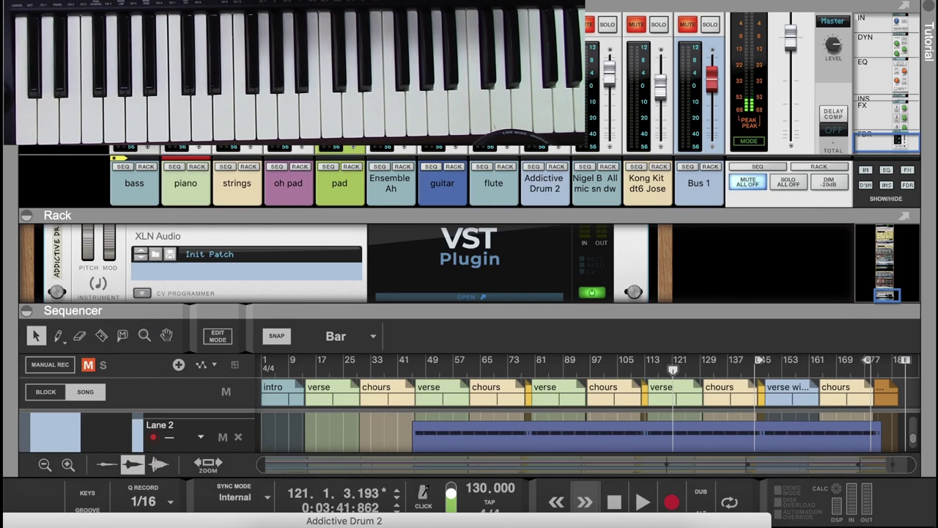
{"action": "left_click", "coordinate": [132, 1]}
Lower Reason's audio buffer from 4,096 to 256 samples for 7 ms latency, then close Preferences
{"action": "left_click", "coordinate": [146, 11]}
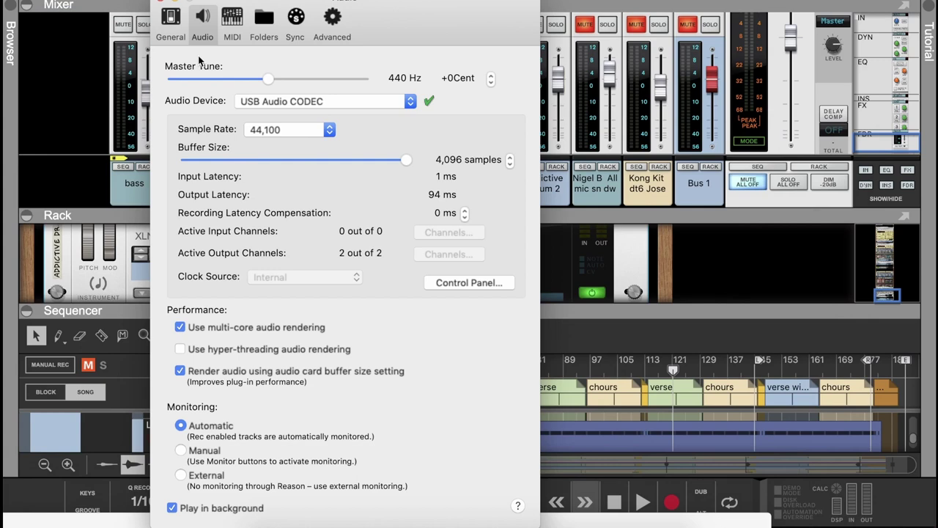
{"action": "left_click", "coordinate": [161, 1]}
{"action": "left_click", "coordinate": [131, 1]}
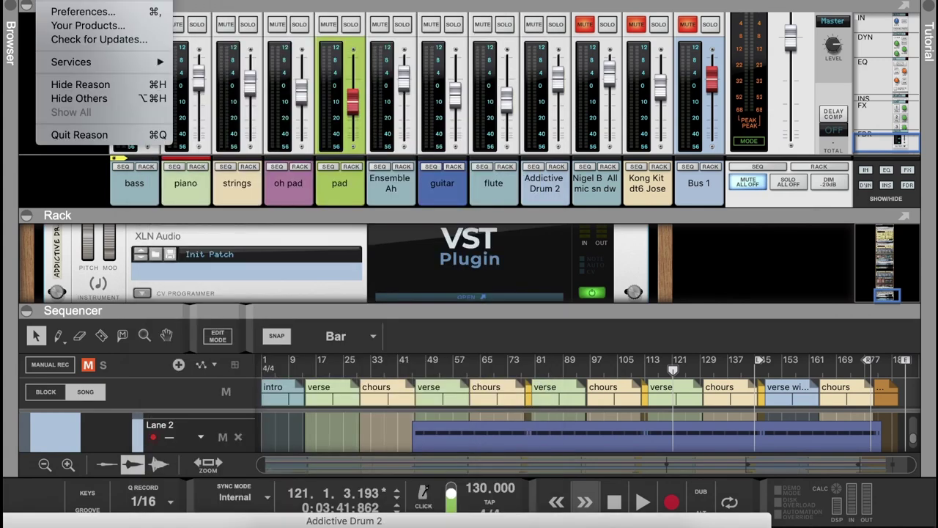
{"action": "left_click", "coordinate": [327, 161]}
{"action": "key", "text": "super+comma"}
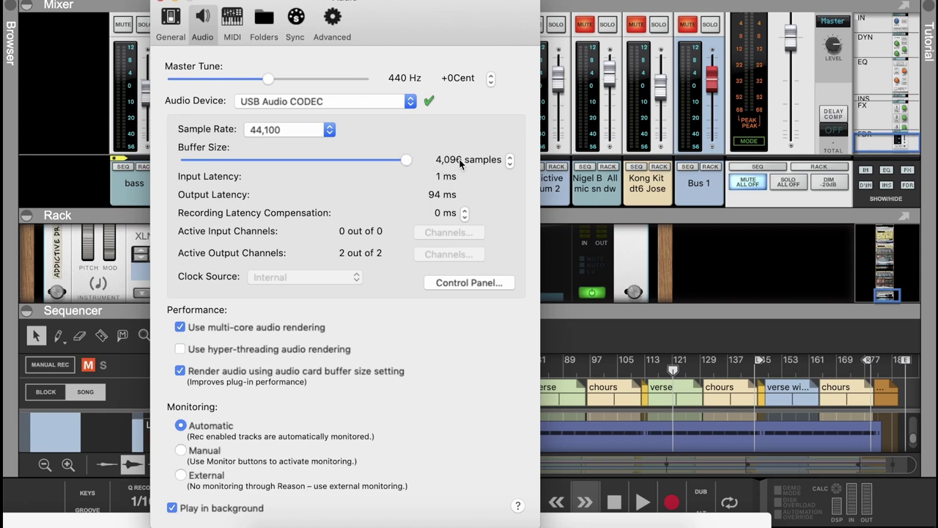
{"action": "left_click_drag", "start_coordinate": [407, 164], "coordinate": [251, 161]}
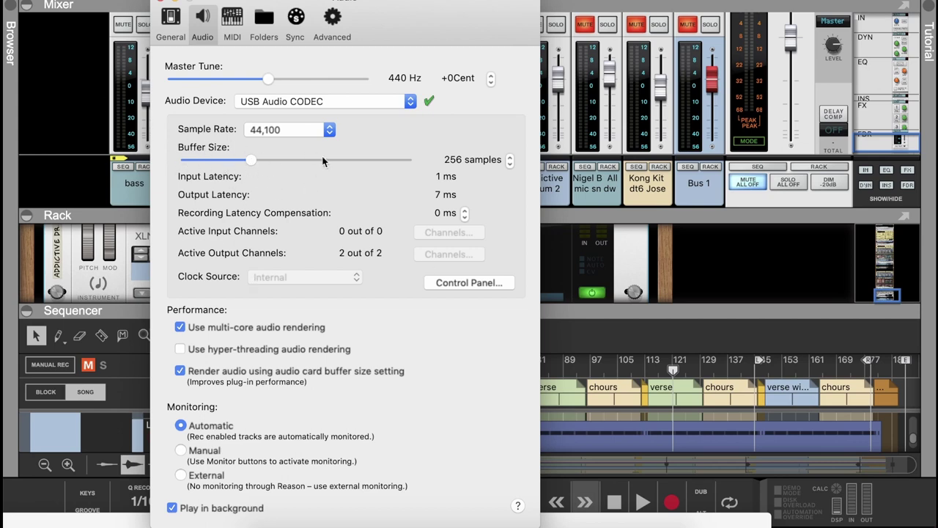
{"action": "left_click", "coordinate": [162, 3]}
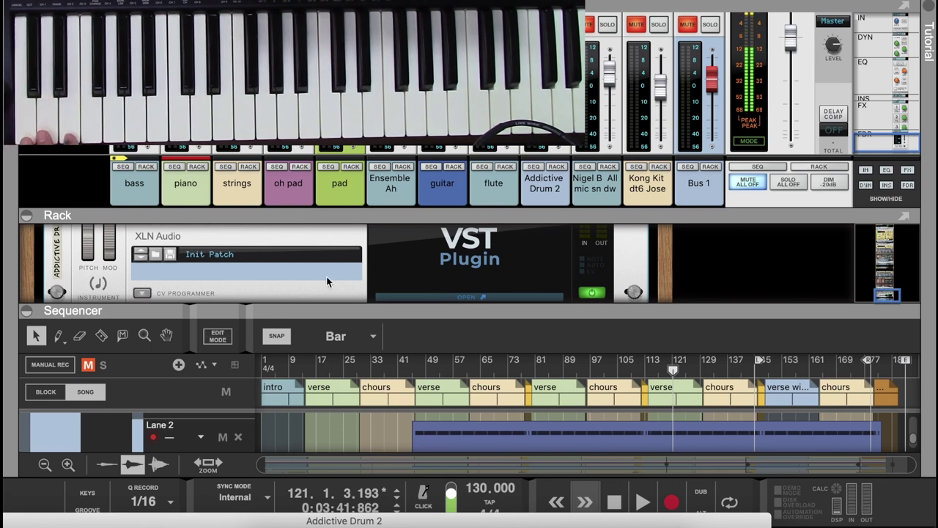
Audition the Black Velvet kick, rack toms and hanging cymbal, then close the plugin window
{"action": "mouse_move", "coordinate": [694, 494]}
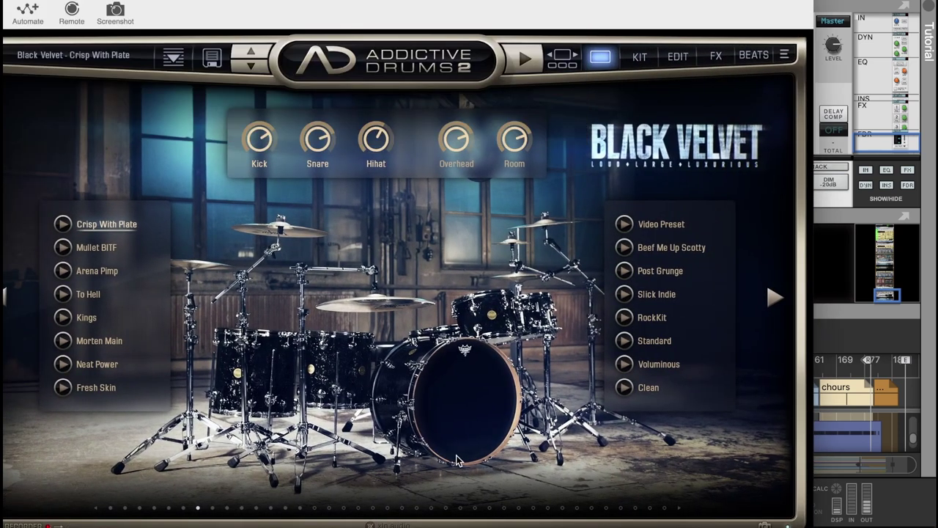
{"action": "left_click", "coordinate": [453, 390]}
{"action": "left_click", "coordinate": [459, 350]}
{"action": "left_click", "coordinate": [459, 350]}
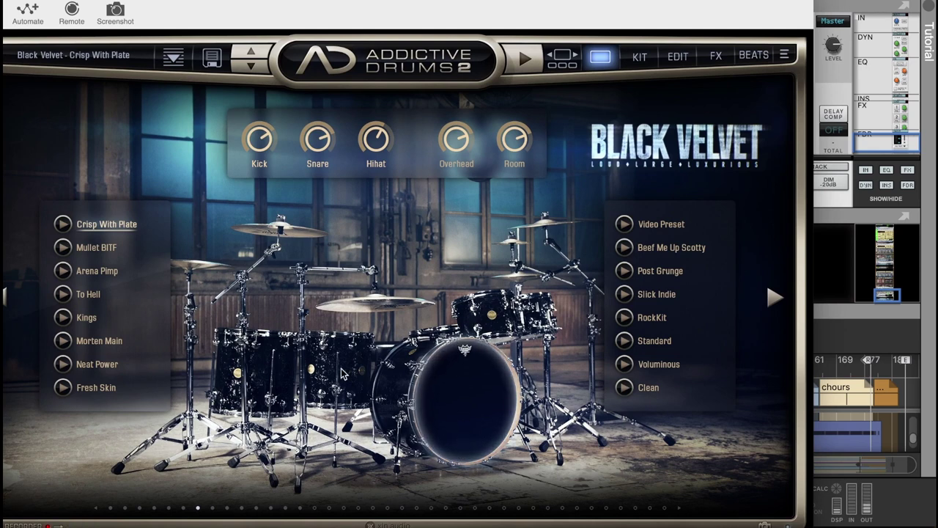
{"action": "left_click", "coordinate": [346, 352]}
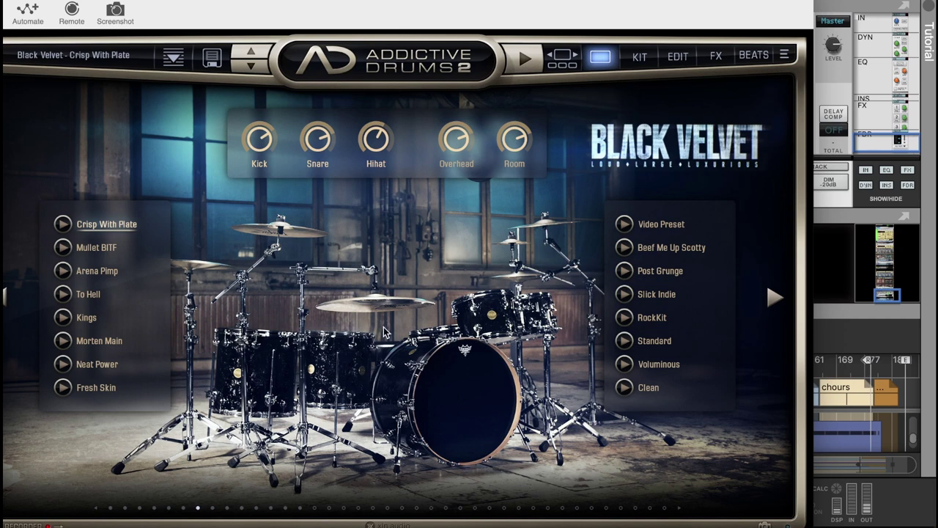
{"action": "left_click", "coordinate": [498, 327]}
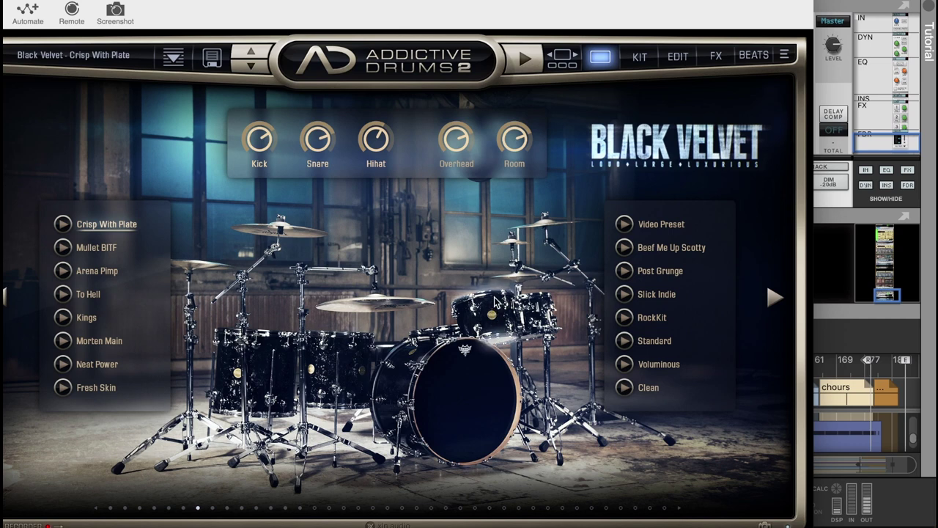
{"action": "left_click", "coordinate": [416, 335]}
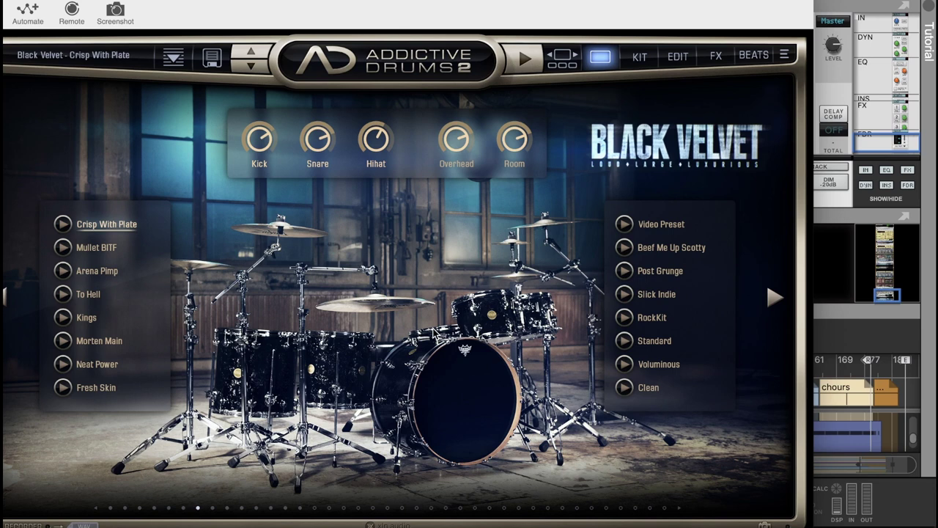
{"action": "left_click", "coordinate": [350, 296]}
{"action": "key", "text": "super+w"}
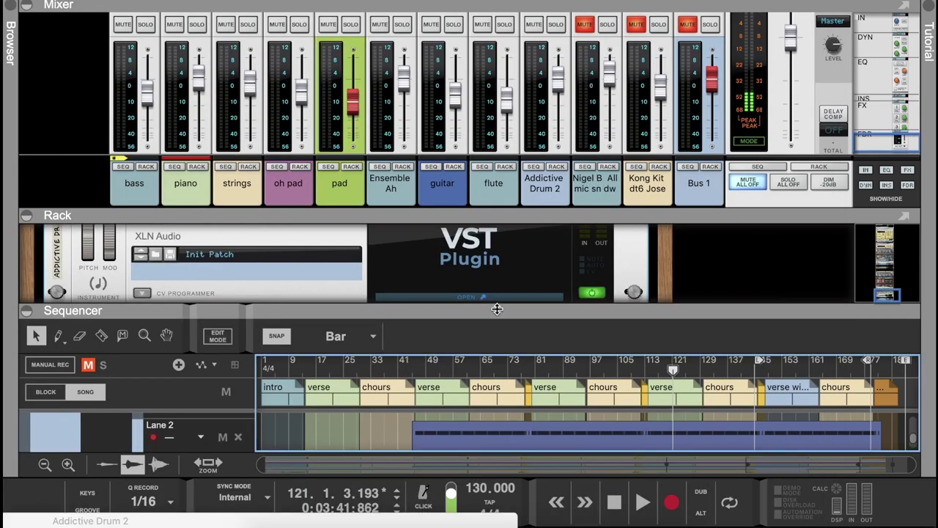
Enlarge the sequencer, add a new alternative lane to Addictive Drum 2, and unmute Lane 5
{"action": "left_click_drag", "start_coordinate": [497, 308], "coordinate": [493, 120]}
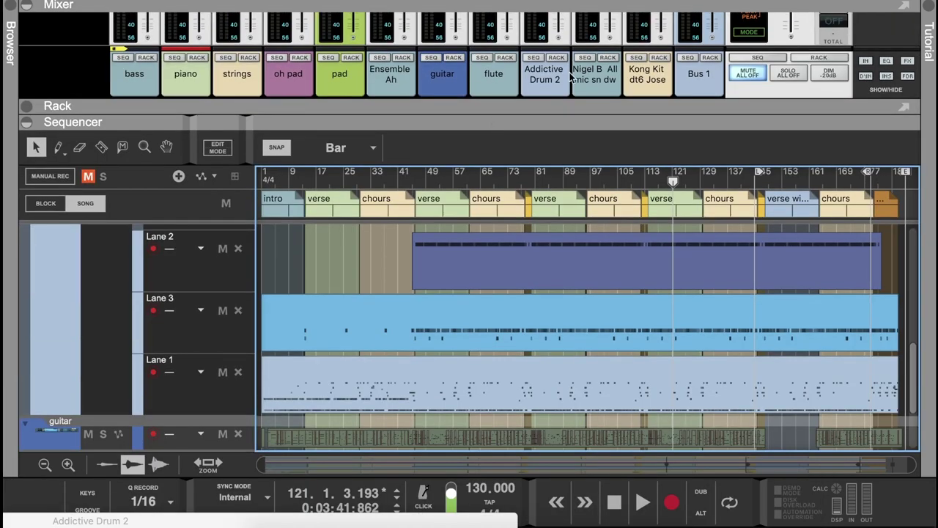
{"action": "left_click", "coordinate": [535, 58]}
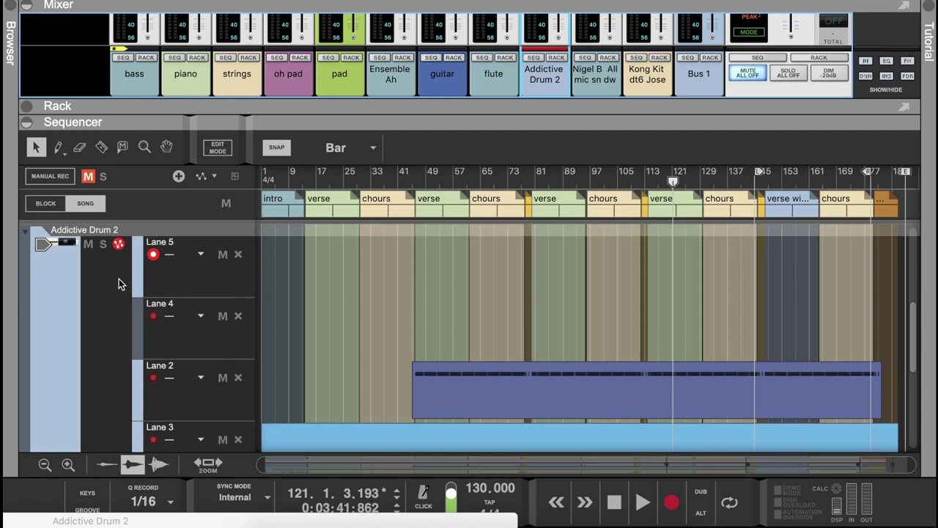
{"action": "left_click", "coordinate": [218, 344]}
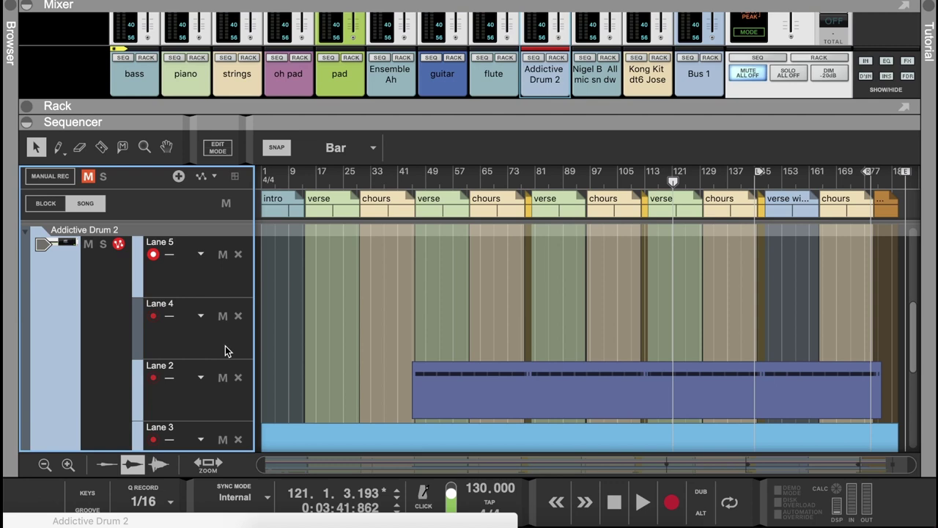
{"action": "key", "text": "ctrl+shift+a"}
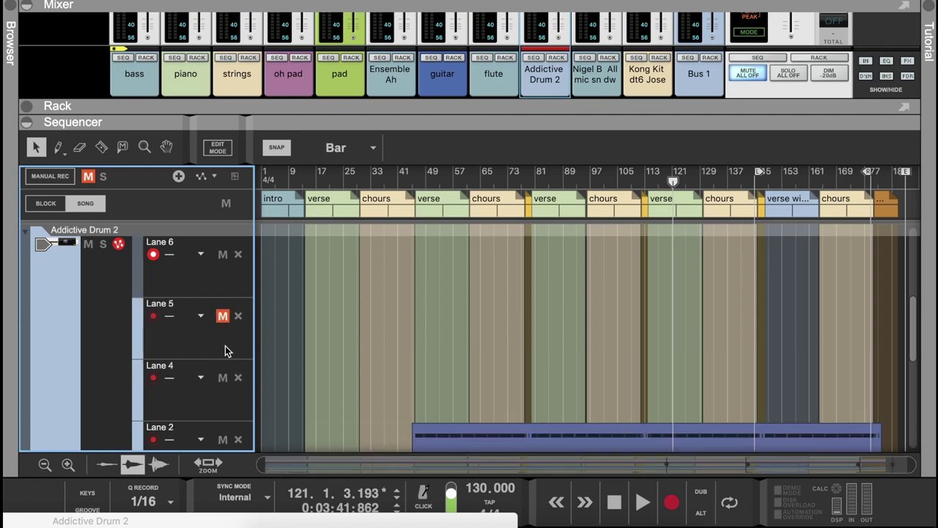
{"action": "left_click", "coordinate": [222, 316]}
Place the playhead at bar 44 on the sequencer ruler
{"action": "left_click", "coordinate": [418, 178]}
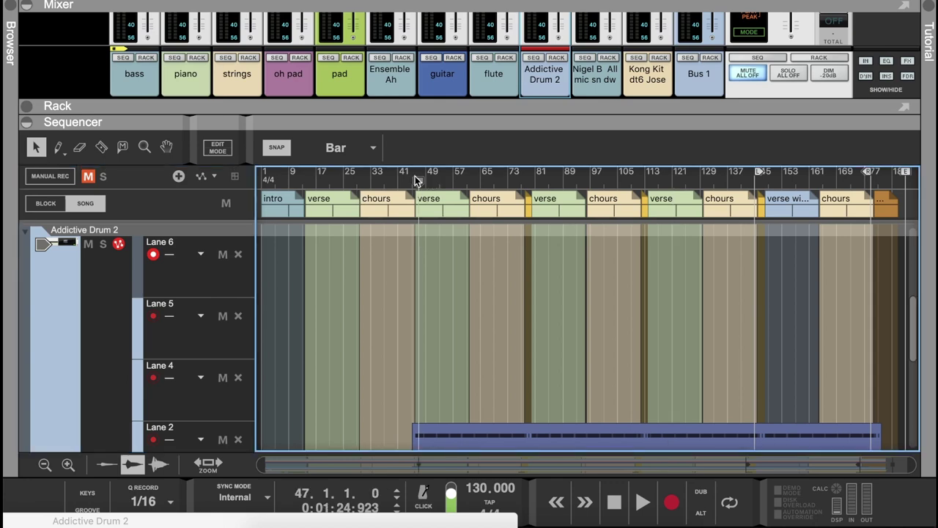
{"action": "left_click", "coordinate": [409, 180]}
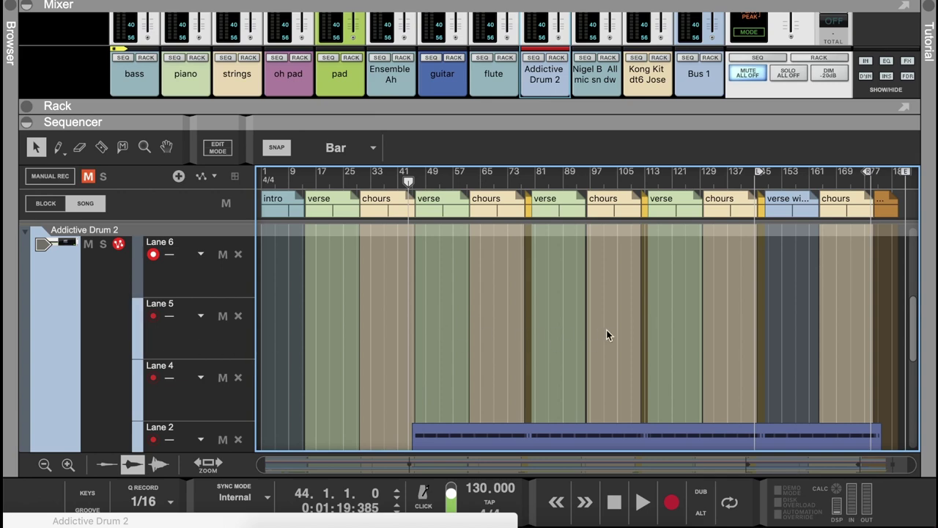
{"action": "left_click", "coordinate": [415, 176]}
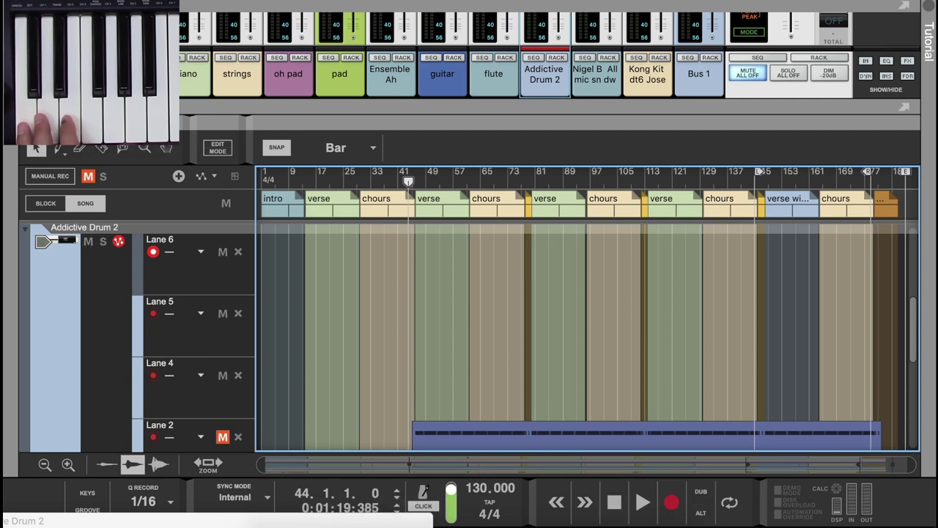
Drag the audio buffer size down to 128 samples for 4 ms latency, then close Preferences
{"action": "key", "text": "super+comma"}
{"action": "left_click_drag", "start_coordinate": [230, 3], "coordinate": [400, 3]}
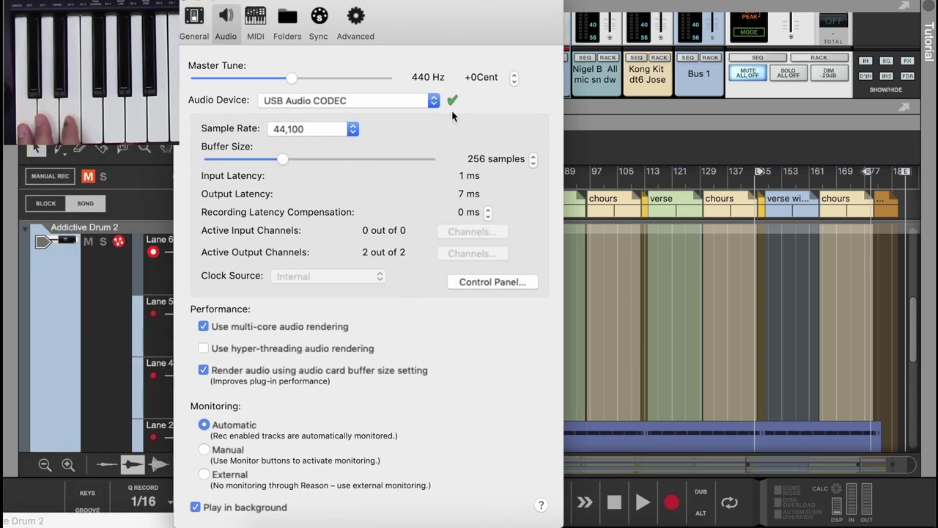
{"action": "left_click", "coordinate": [434, 160]}
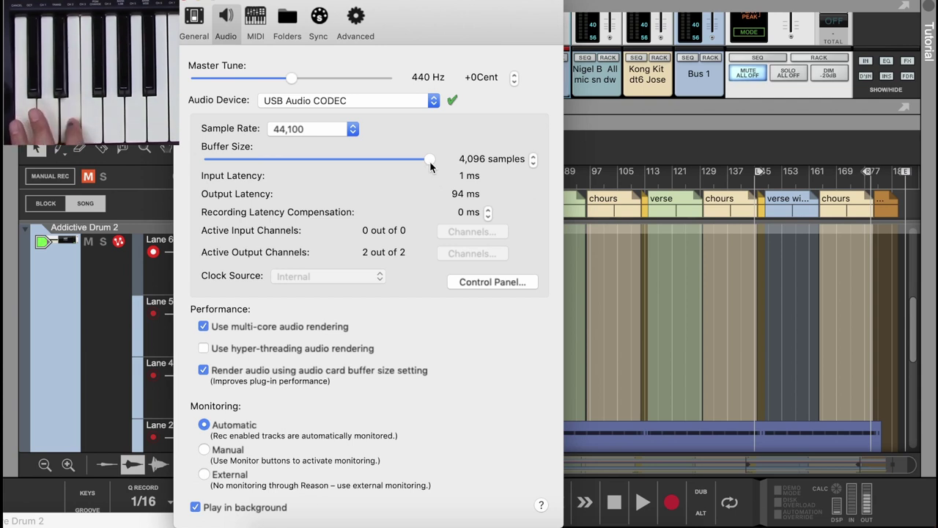
{"action": "left_click_drag", "start_coordinate": [430, 163], "coordinate": [247, 164]}
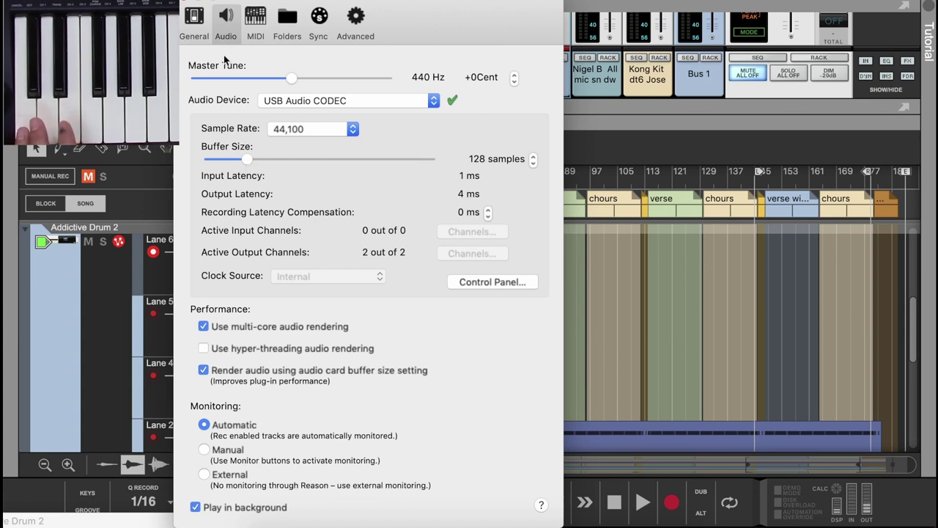
{"action": "left_click", "coordinate": [184, 4]}
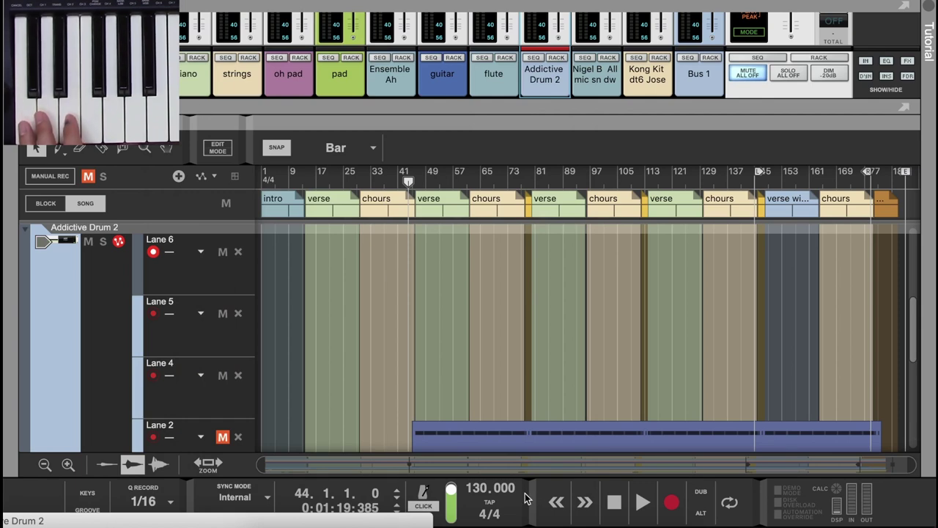
In the Addictive Drums 2 Map Window, change Map Preset from GM to AD2 Standard and confirm
{"action": "left_click", "coordinate": [424, 521]}
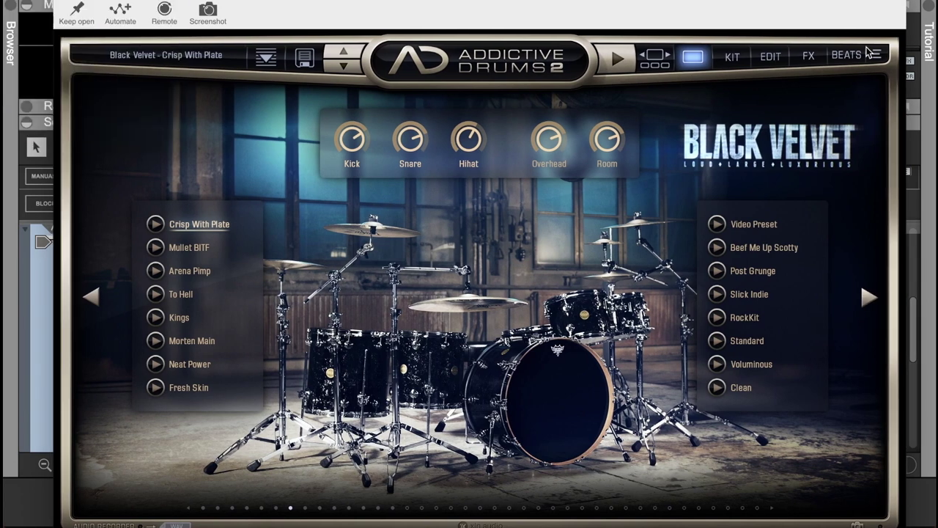
{"action": "left_click", "coordinate": [876, 54]}
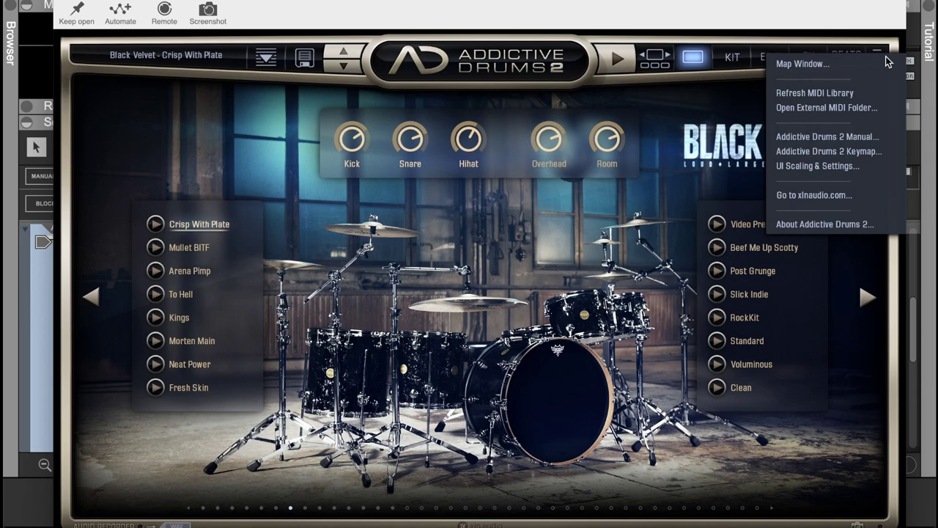
{"action": "left_click", "coordinate": [720, 101]}
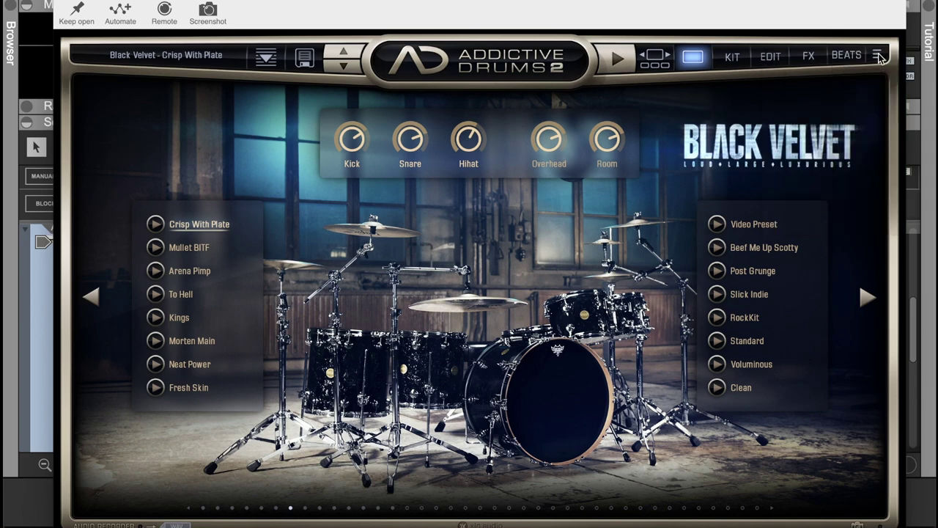
{"action": "left_click", "coordinate": [878, 57]}
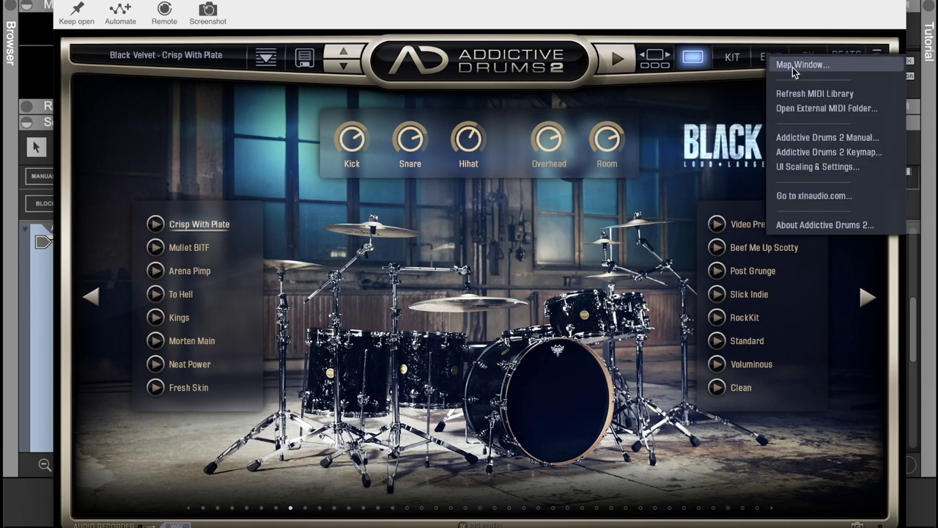
{"action": "left_click", "coordinate": [797, 69]}
{"action": "left_click", "coordinate": [297, 116]}
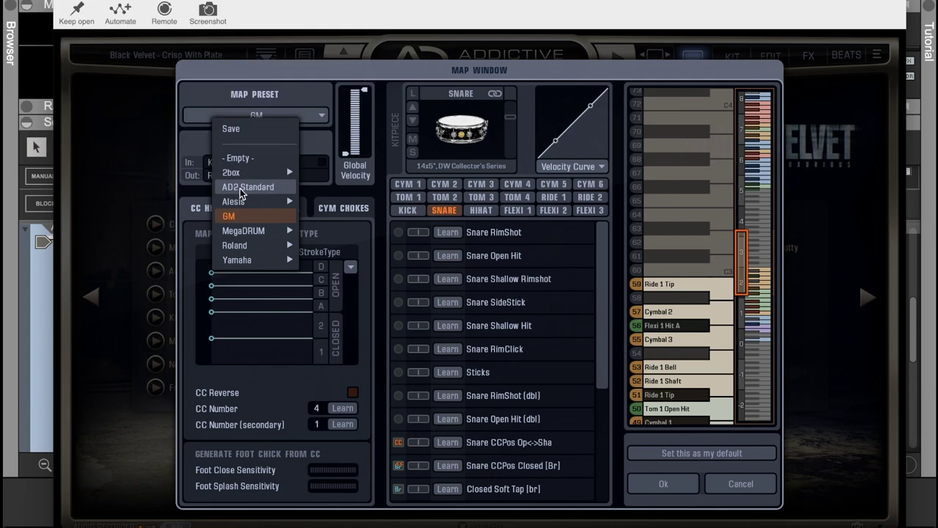
{"action": "left_click", "coordinate": [242, 188]}
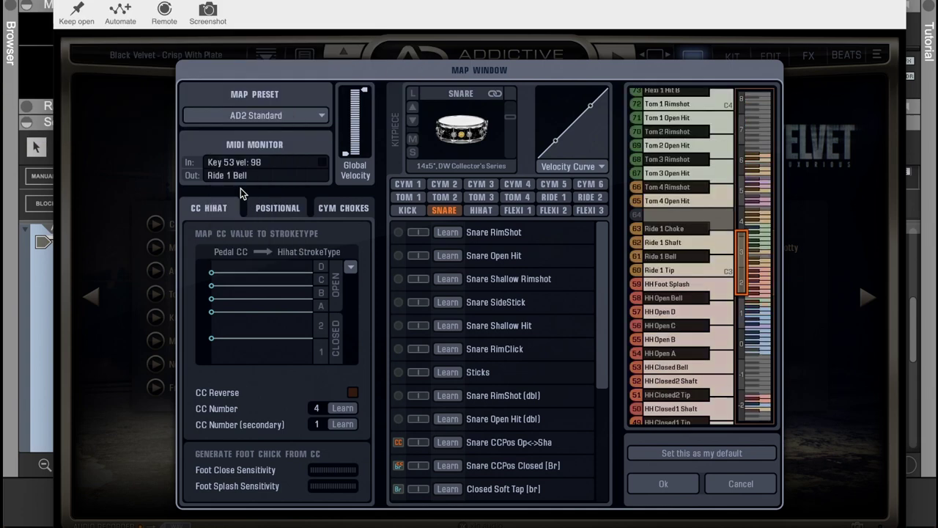
{"action": "left_click", "coordinate": [279, 116]}
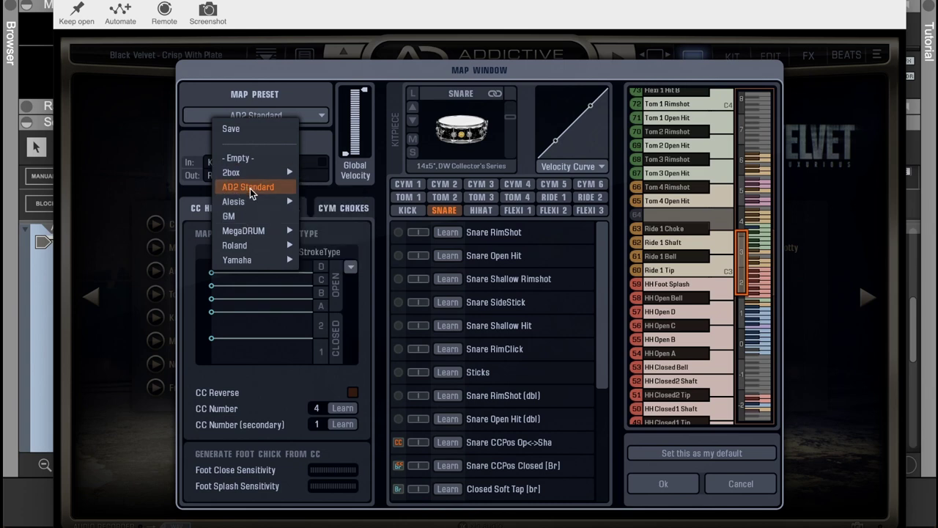
{"action": "left_click", "coordinate": [661, 487]}
Check the AD2 Standard note mapping in the Map Window, then return to Black Velvet's preset overview
{"action": "left_click", "coordinate": [844, 57]}
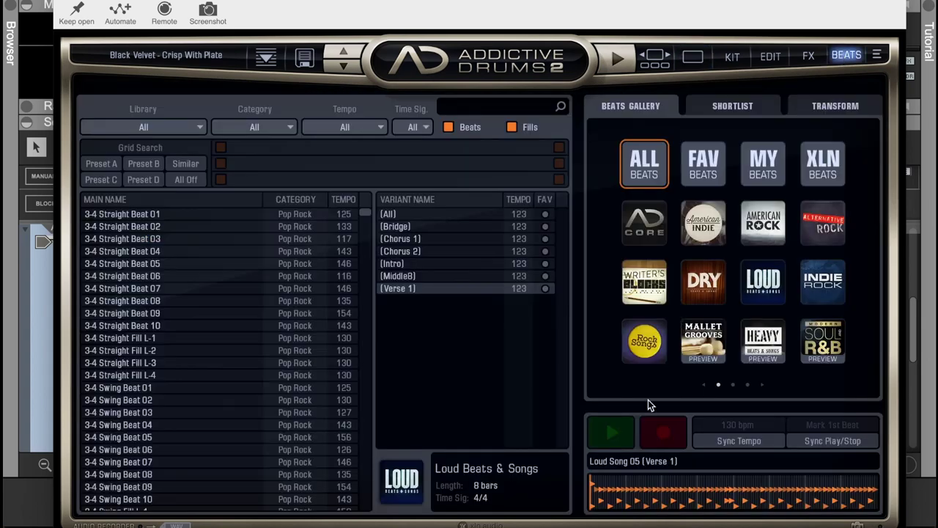
{"action": "left_click", "coordinate": [879, 55]}
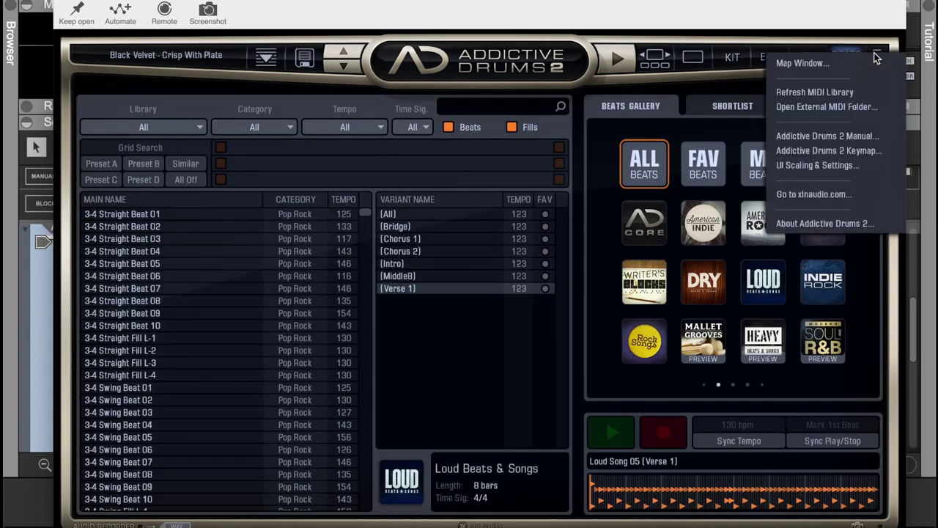
{"action": "left_click", "coordinate": [793, 64]}
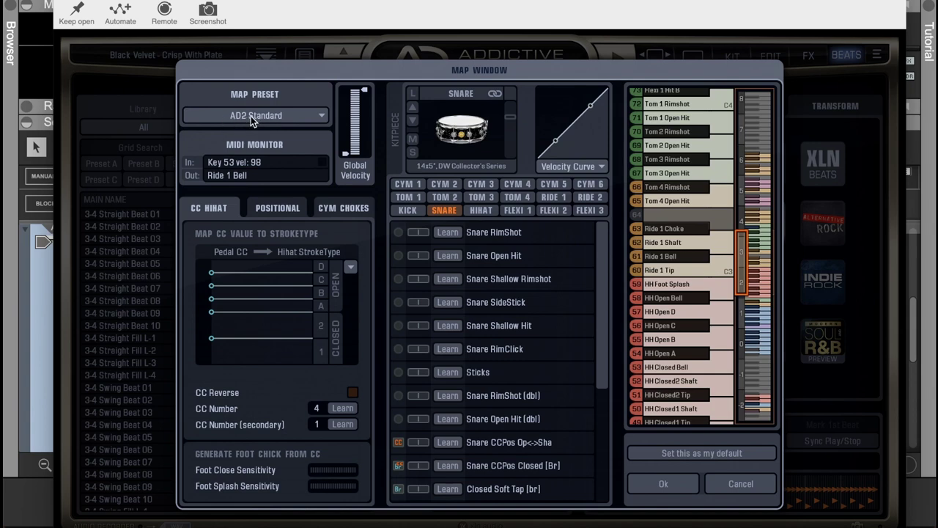
{"action": "left_click", "coordinate": [664, 483]}
{"action": "left_click", "coordinate": [693, 57]}
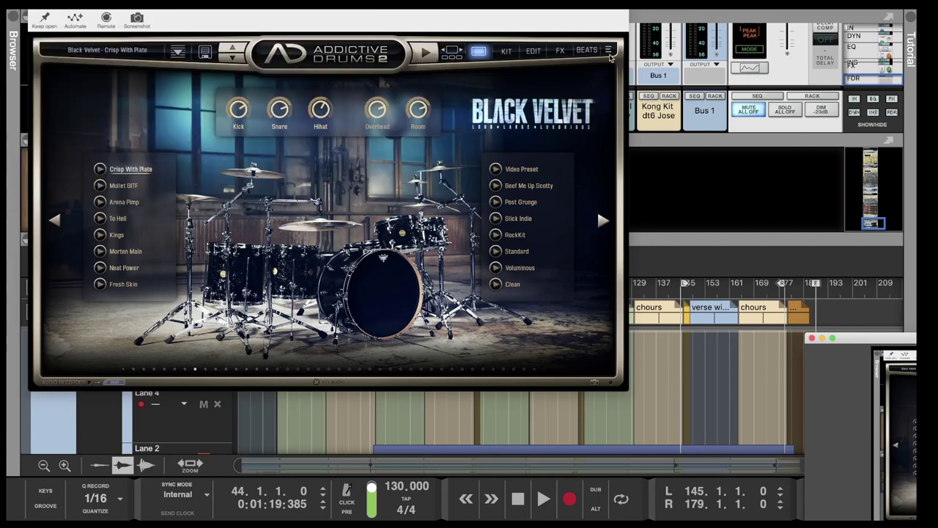
Switch the Addictive Drums 2 Map Window preset to GM and apply it
{"action": "left_click", "coordinate": [609, 50]}
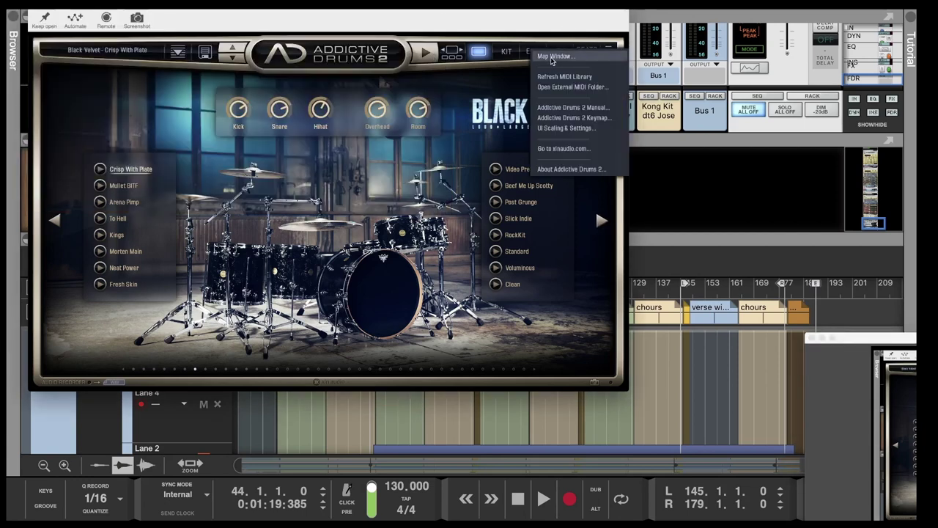
{"action": "left_click", "coordinate": [474, 79]}
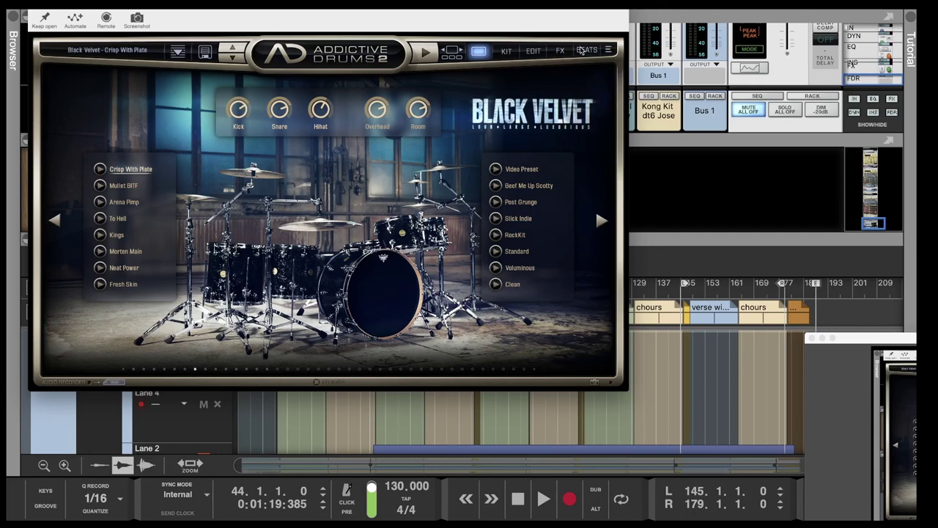
{"action": "left_click", "coordinate": [609, 50]}
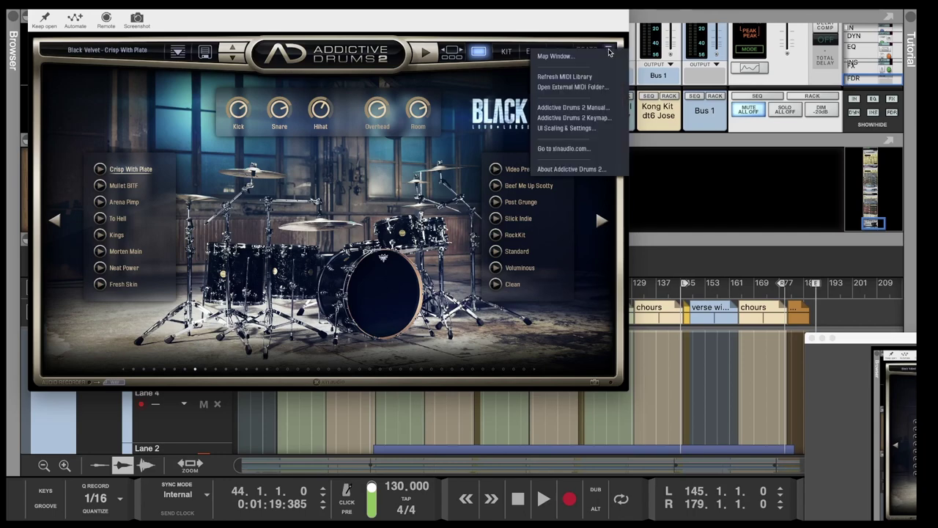
{"action": "left_click", "coordinate": [543, 61]}
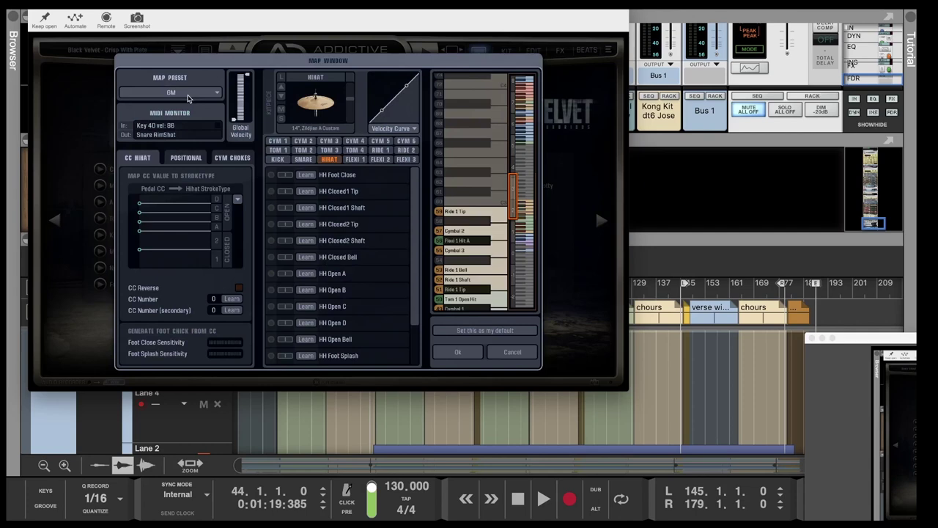
{"action": "left_click", "coordinate": [171, 93]}
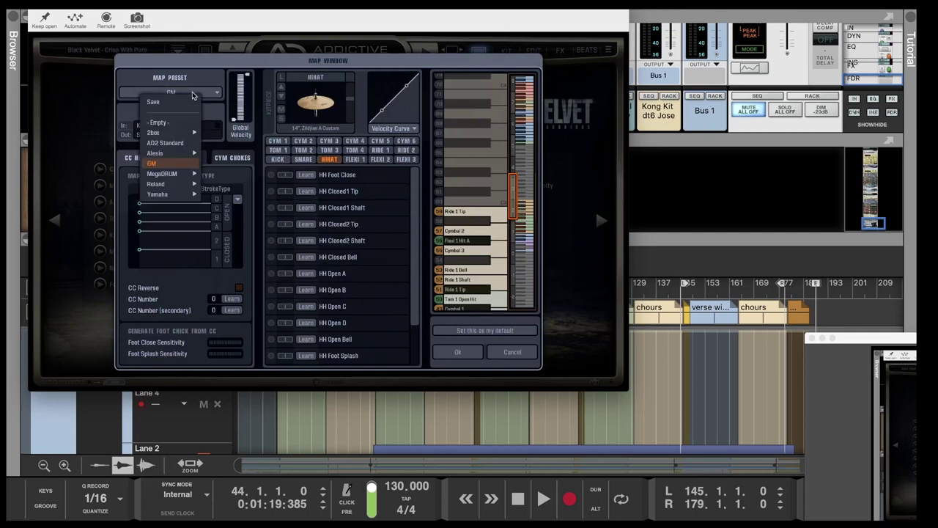
{"action": "left_click", "coordinate": [160, 163]}
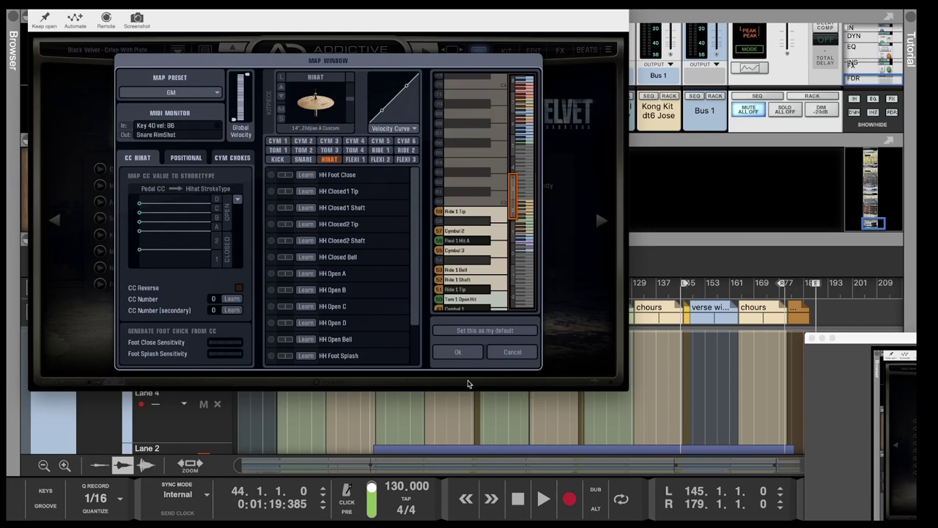
{"action": "left_click", "coordinate": [457, 352]}
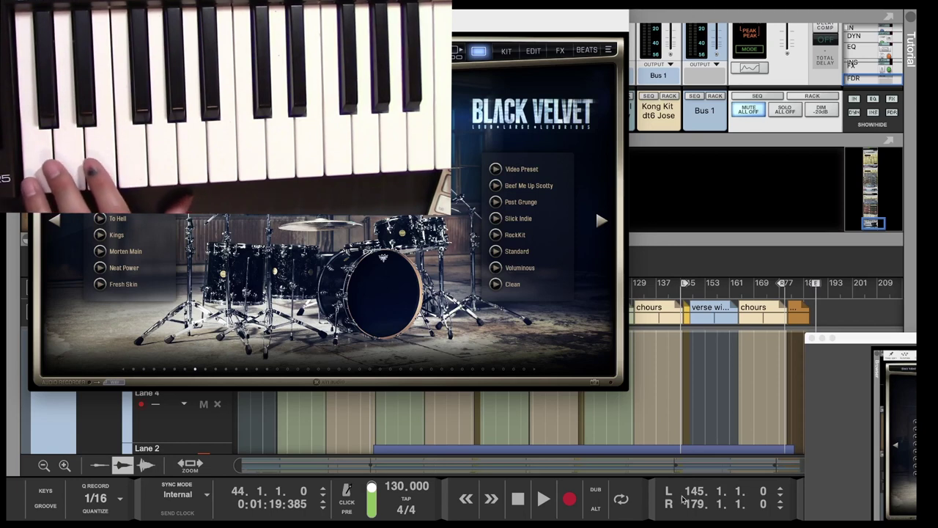
{"action": "left_click", "coordinate": [574, 426]}
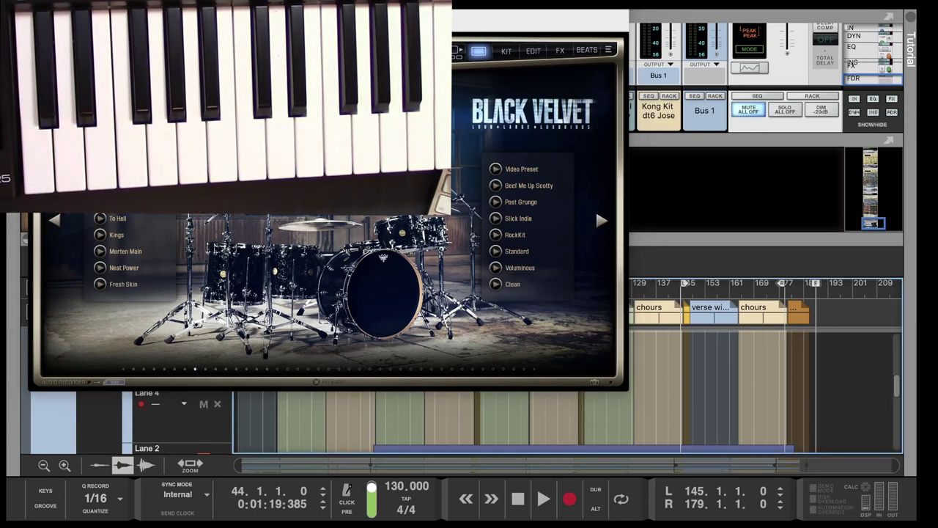
Record a 39-bar drum take on Lane 4 from bar 41, then arm Lane 5 at bar 43
{"action": "key", "text": "super+m"}
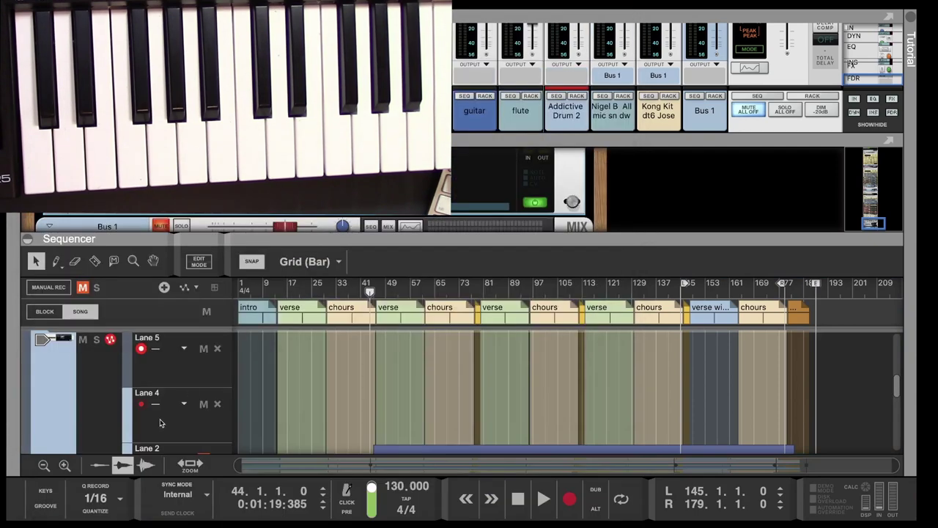
{"action": "left_click", "coordinate": [155, 421]}
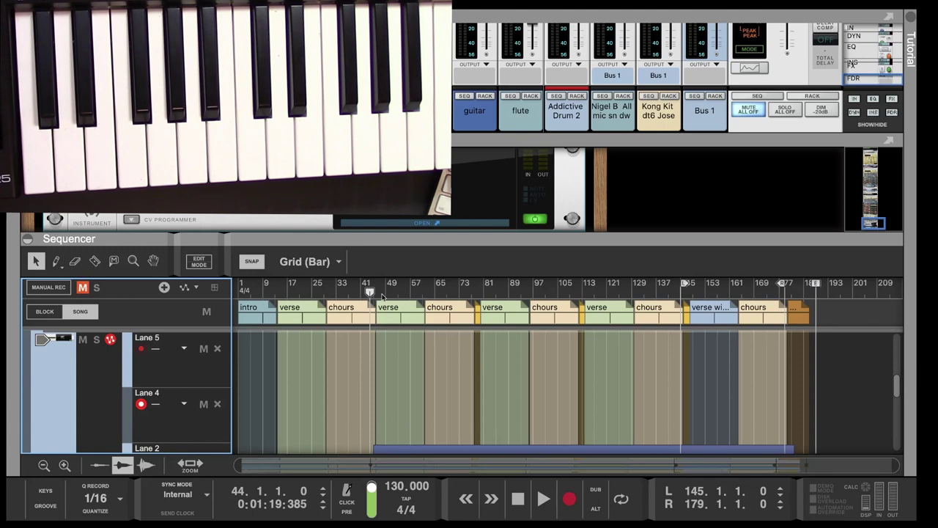
{"action": "left_click", "coordinate": [570, 504]}
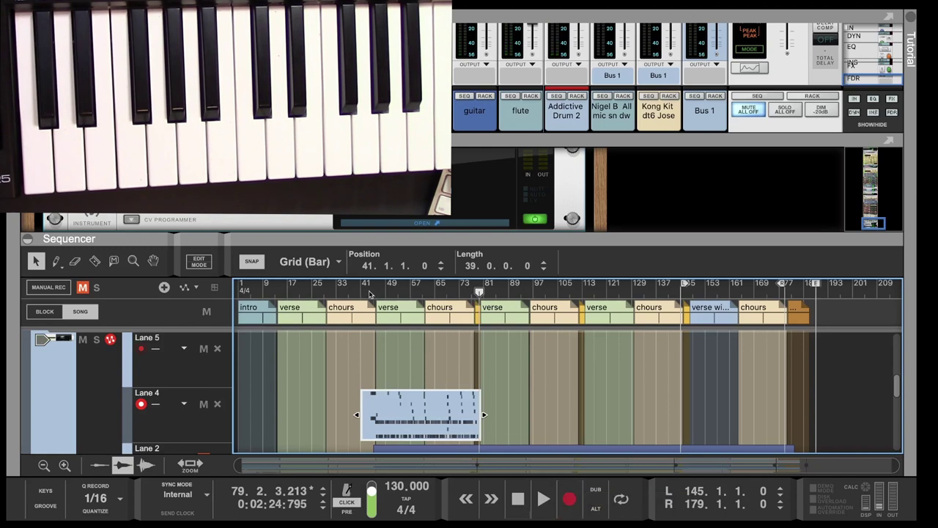
{"action": "left_click", "coordinate": [367, 292]}
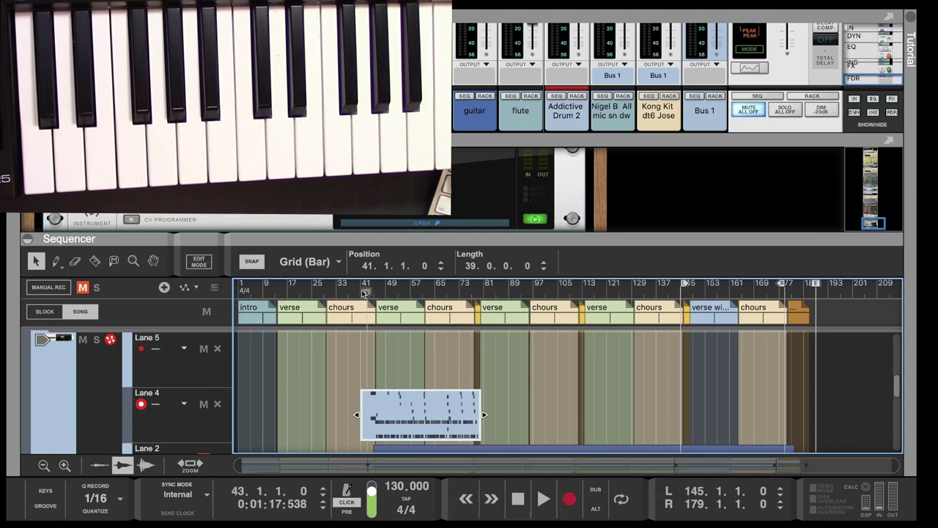
{"action": "left_click", "coordinate": [141, 375]}
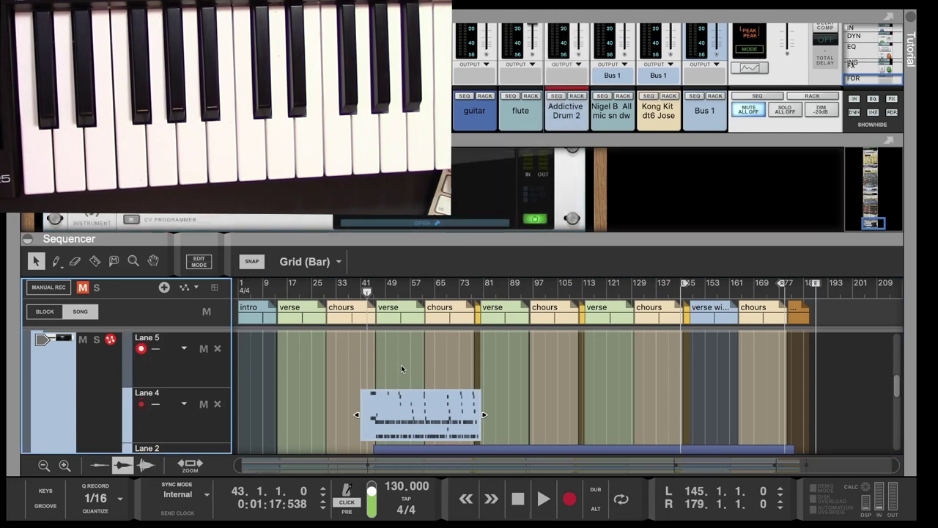
{"action": "left_click", "coordinate": [568, 501]}
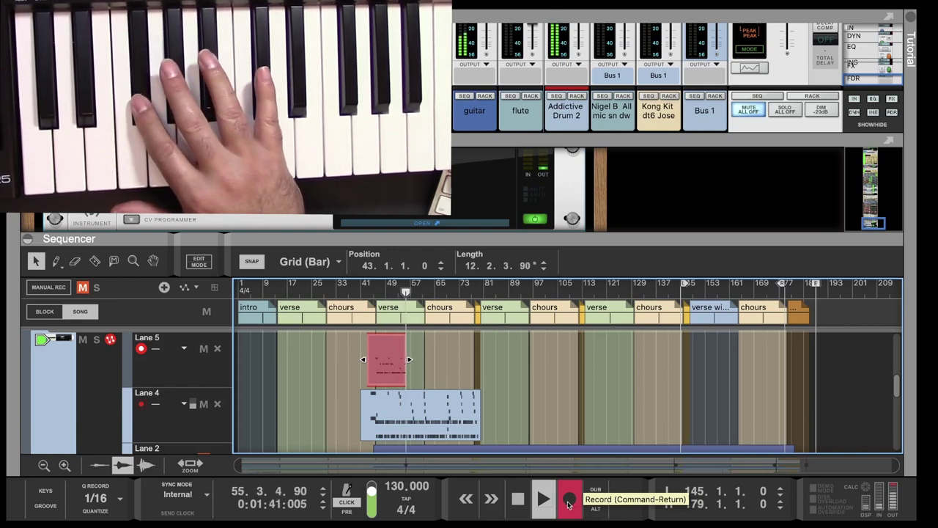
{"action": "key", "text": "space"}
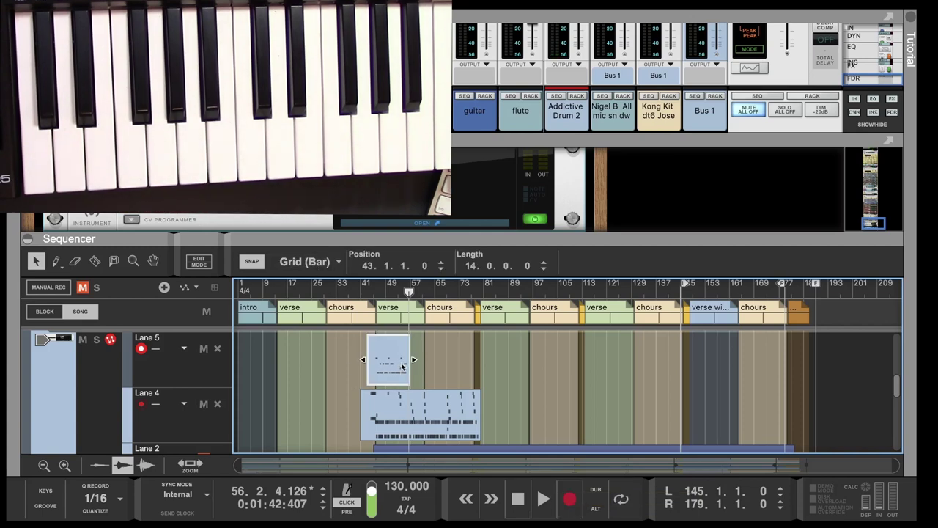
{"action": "key", "text": "Delete"}
{"action": "left_click", "coordinate": [397, 408]}
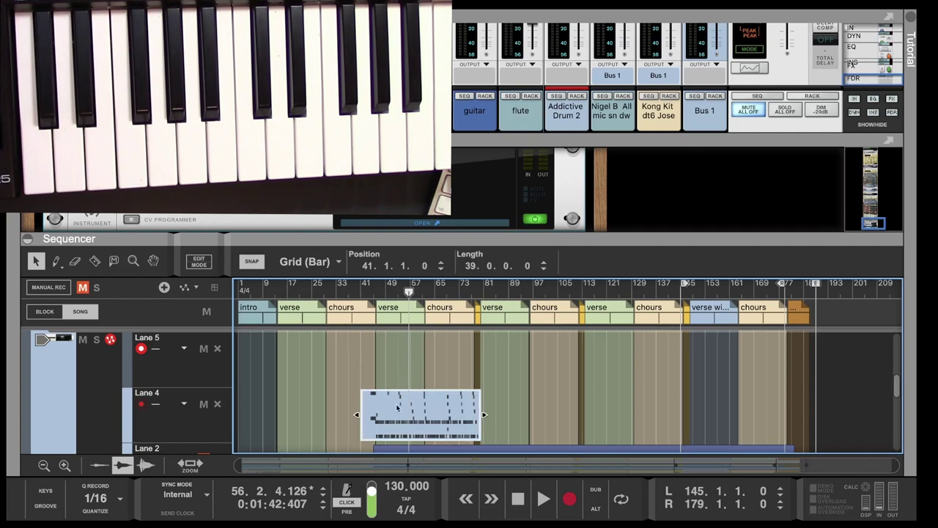
Delete the old Lane 4 clip and record a fresh 19-bar drum take from bar 41
{"action": "key", "text": "Delete"}
{"action": "left_click", "coordinate": [367, 294]}
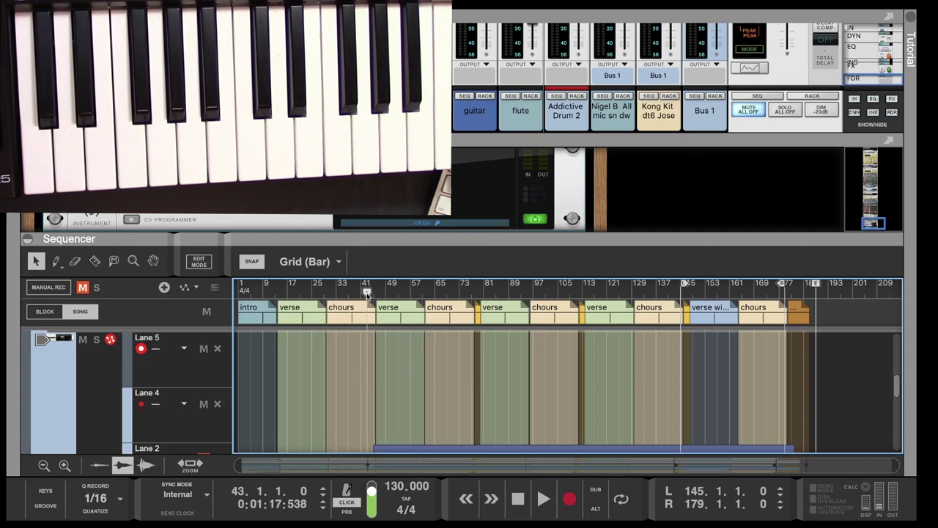
{"action": "left_click_drag", "start_coordinate": [365, 292], "coordinate": [361, 293]}
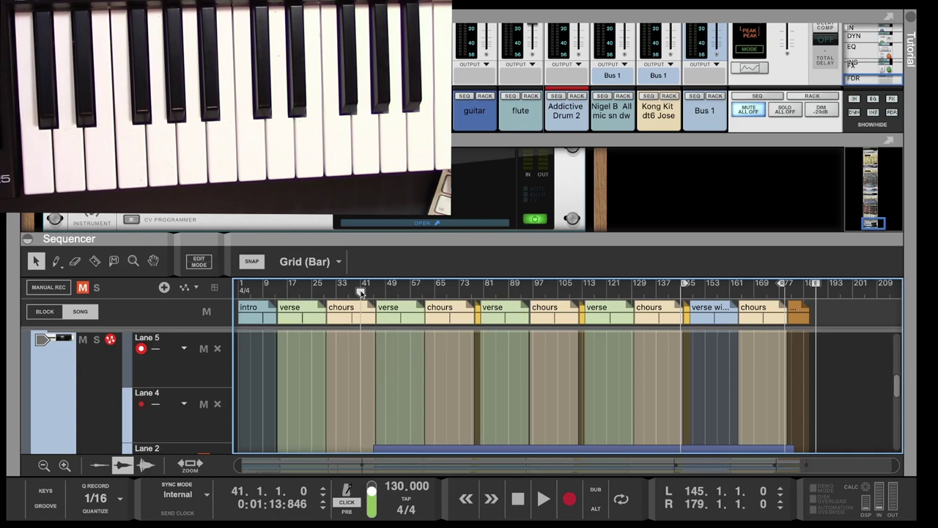
{"action": "left_click", "coordinate": [141, 406]}
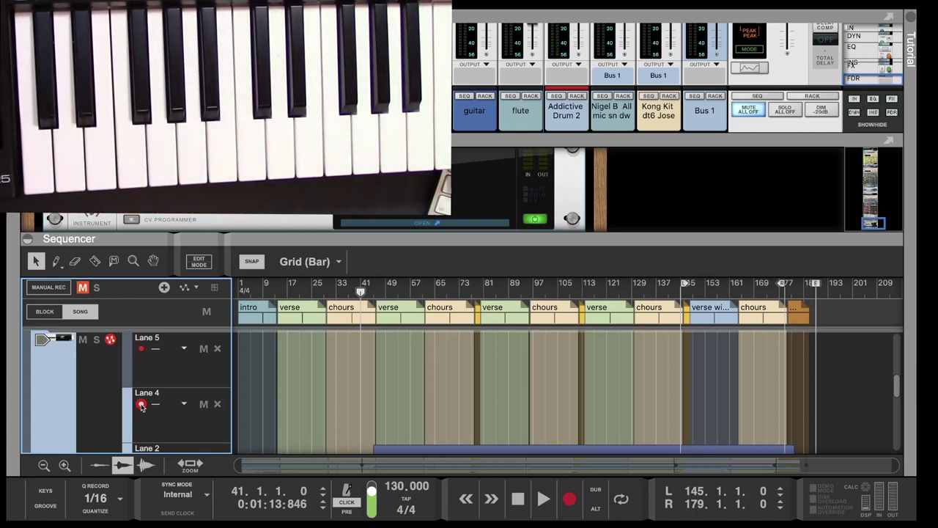
{"action": "left_click", "coordinate": [569, 509]}
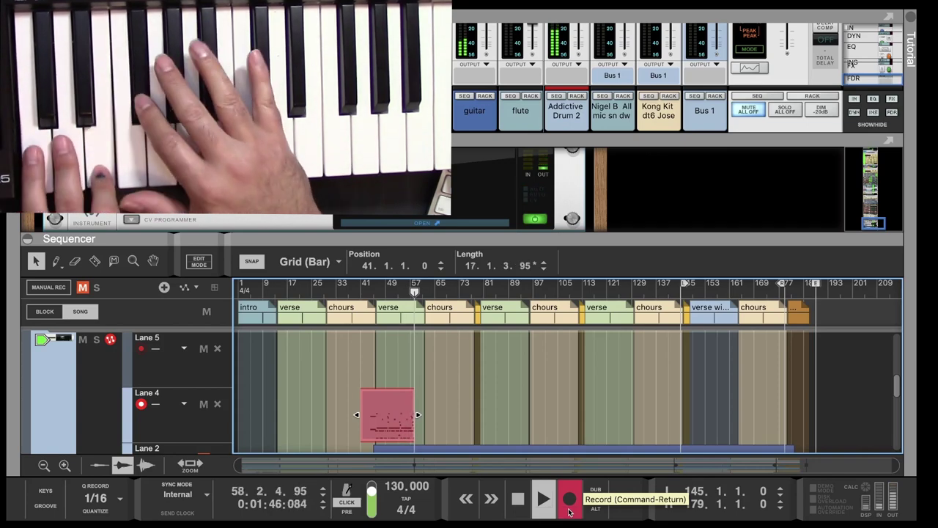
{"action": "key", "text": "space"}
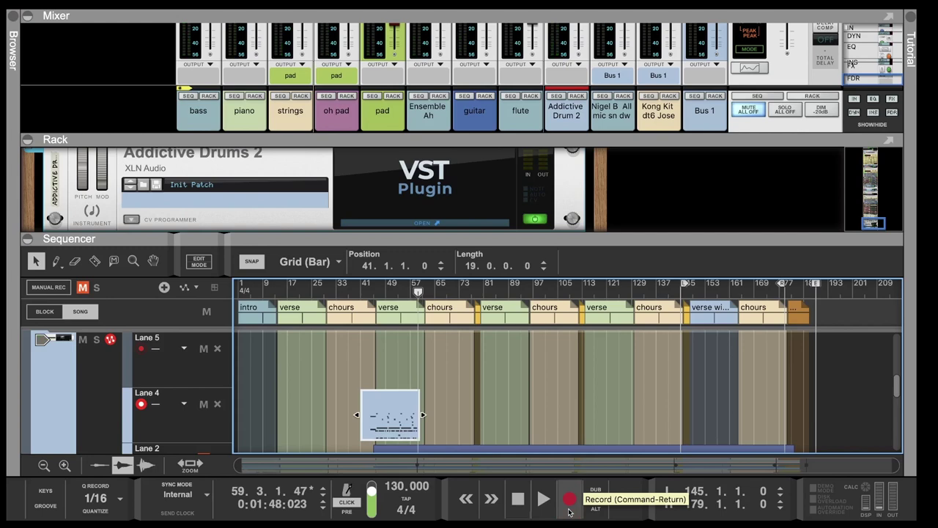
Open the Lane 4 drum clip in the note editor and collapse the Velocity lane
{"action": "scroll", "coordinate": [454, 428], "scroll_direction": "down", "scroll_amount": 3}
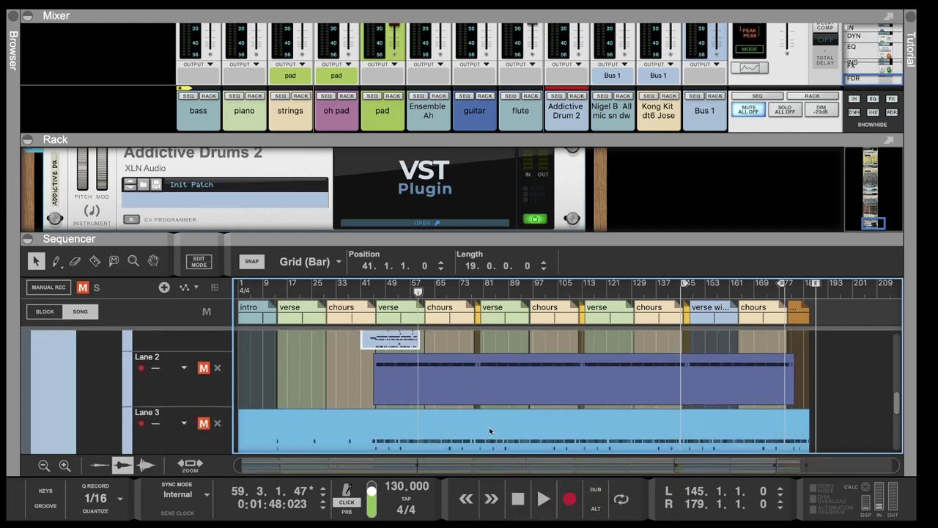
{"action": "scroll", "coordinate": [501, 389], "scroll_direction": "up", "scroll_amount": 4}
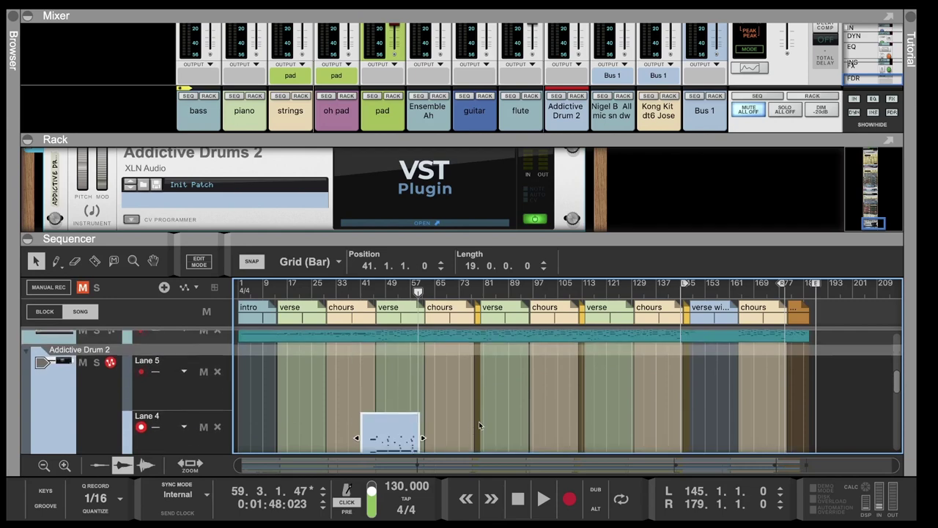
{"action": "scroll", "coordinate": [478, 420], "scroll_direction": "down", "scroll_amount": 2}
{"action": "scroll", "coordinate": [491, 420], "scroll_direction": "down", "scroll_amount": 4}
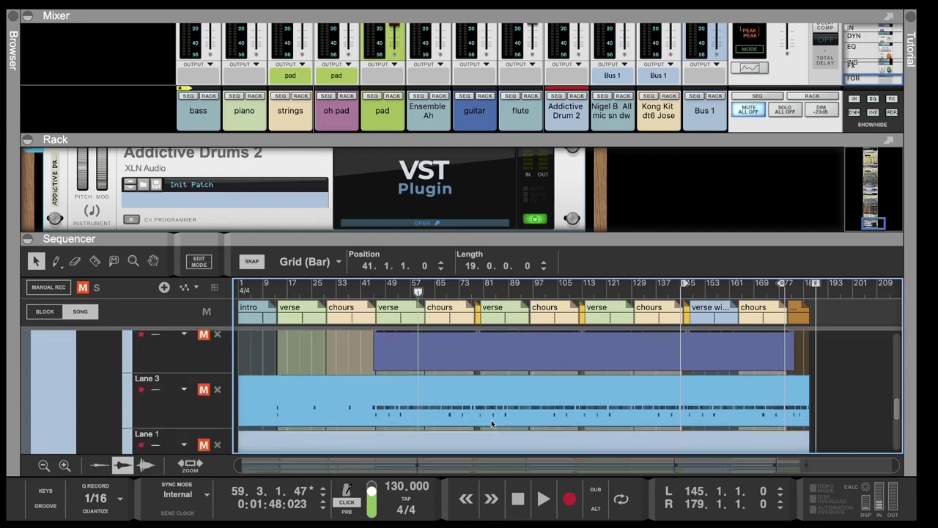
{"action": "scroll", "coordinate": [491, 420], "scroll_direction": "up", "scroll_amount": 3}
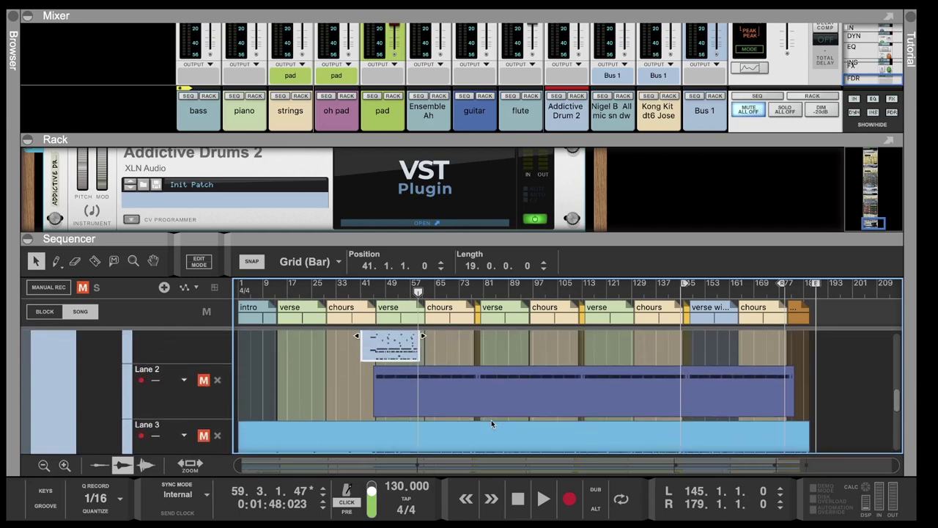
{"action": "scroll", "coordinate": [461, 381], "scroll_direction": "up", "scroll_amount": 1}
{"action": "scroll", "coordinate": [460, 381], "scroll_direction": "up", "scroll_amount": 1}
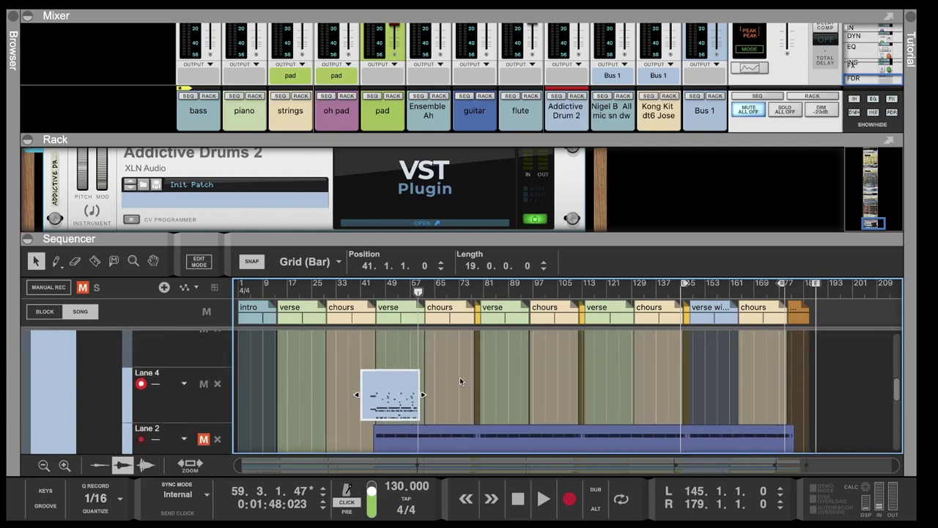
{"action": "double_click", "coordinate": [385, 438]}
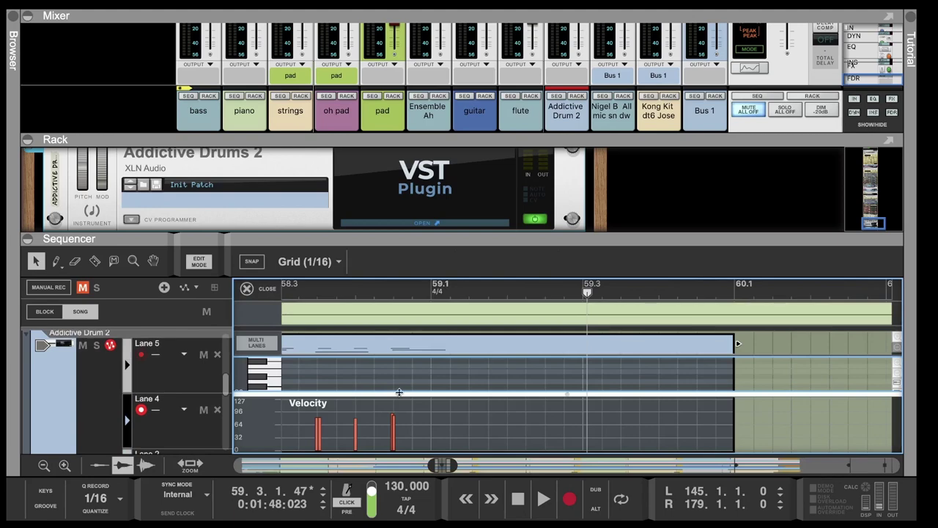
{"action": "scroll", "coordinate": [398, 389], "scroll_direction": "down", "scroll_amount": 2}
{"action": "left_click_drag", "start_coordinate": [412, 358], "coordinate": [420, 448]}
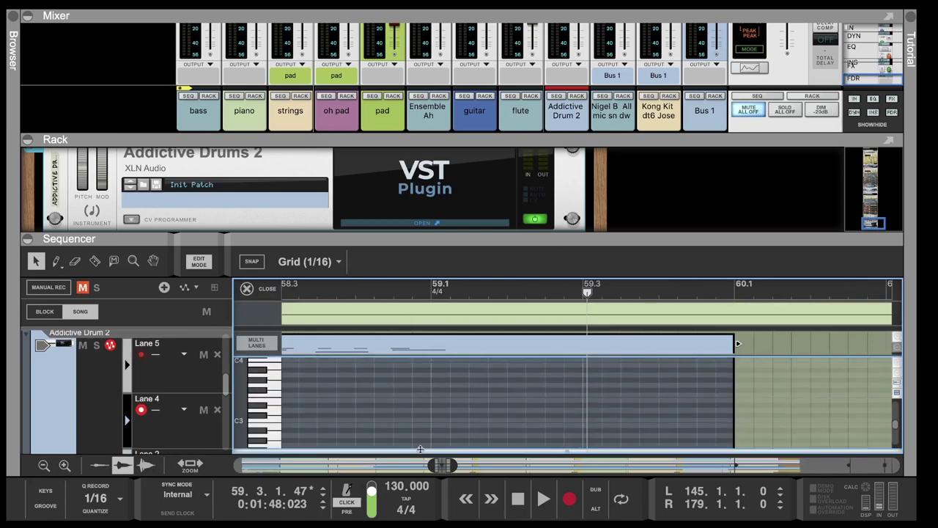
Expand the sequencer to full height, scroll through the notes, inspect the short F#1 note, then close the editor
{"action": "left_click_drag", "start_coordinate": [462, 235], "coordinate": [483, 25]}
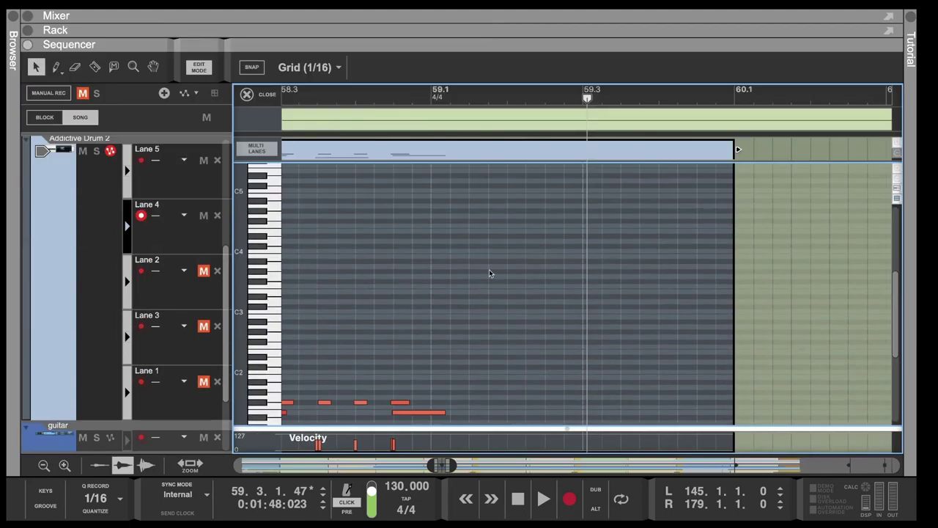
{"action": "scroll", "coordinate": [490, 273], "scroll_direction": "left", "scroll_amount": 5}
{"action": "scroll", "coordinate": [489, 274], "scroll_direction": "down", "scroll_amount": 3}
{"action": "scroll", "coordinate": [490, 273], "scroll_direction": "up", "scroll_amount": 1}
{"action": "scroll", "coordinate": [490, 273], "scroll_direction": "left", "scroll_amount": 10}
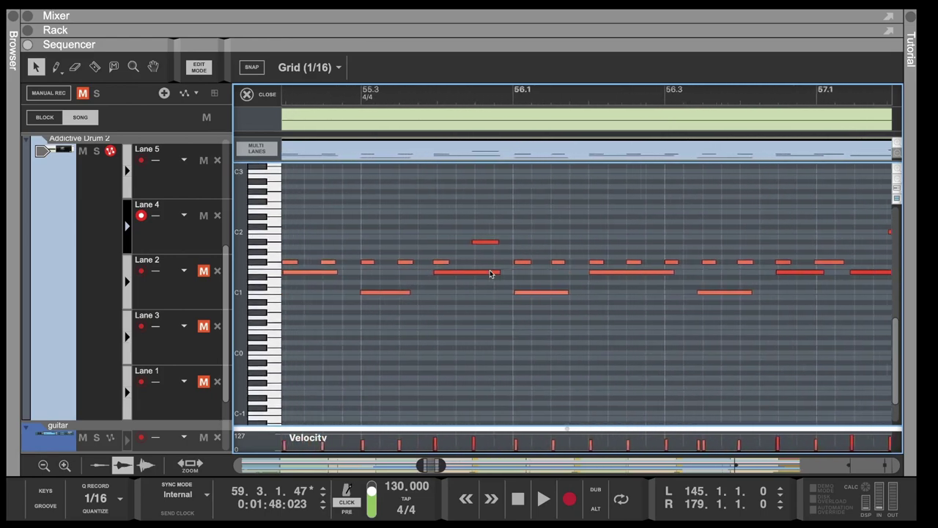
{"action": "scroll", "coordinate": [425, 301], "scroll_direction": "left", "scroll_amount": 10}
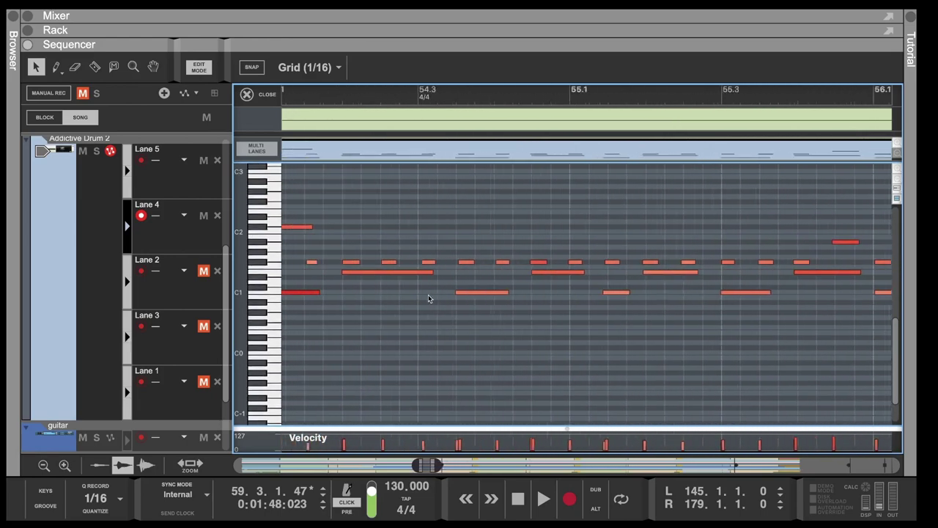
{"action": "scroll", "coordinate": [541, 241], "scroll_direction": "left", "scroll_amount": 5}
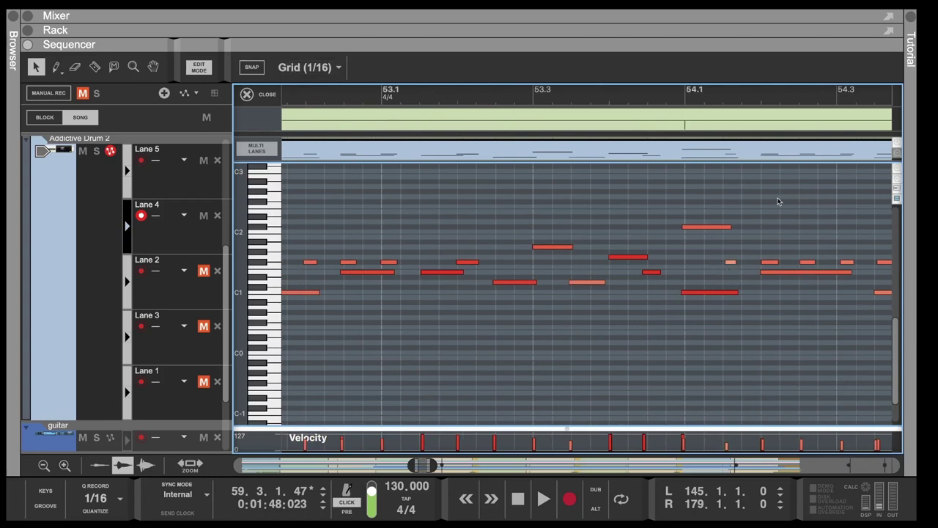
{"action": "left_click", "coordinate": [731, 263]}
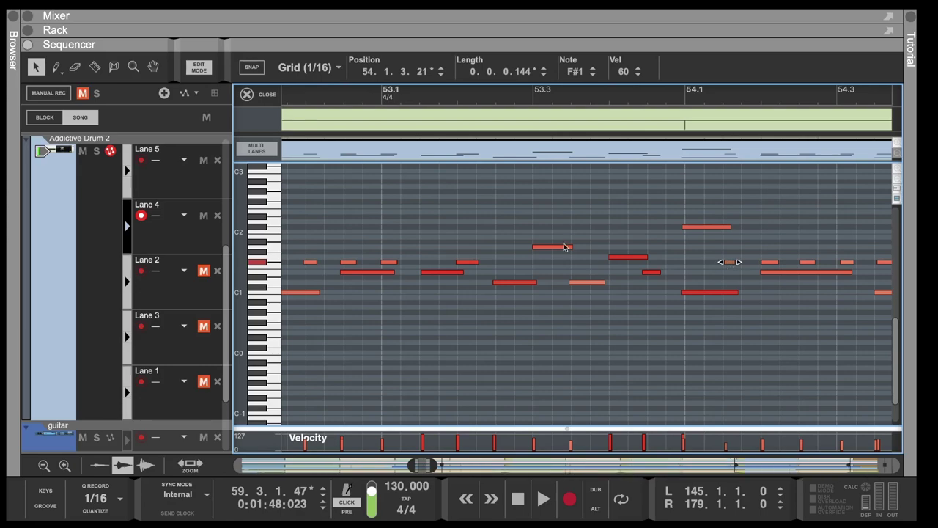
{"action": "scroll", "coordinate": [563, 247], "scroll_direction": "left", "scroll_amount": 15}
{"action": "scroll", "coordinate": [563, 247], "scroll_direction": "left", "scroll_amount": 10}
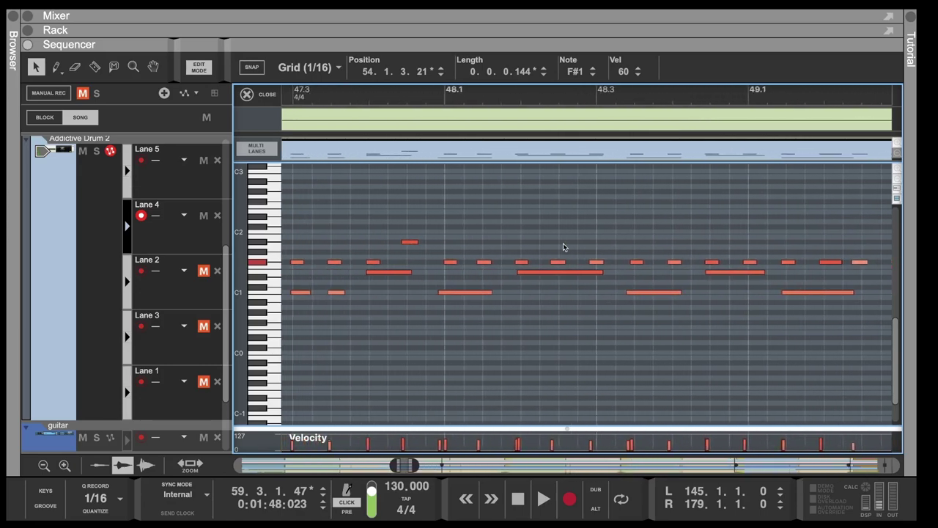
{"action": "scroll", "coordinate": [563, 247], "scroll_direction": "left", "scroll_amount": 12}
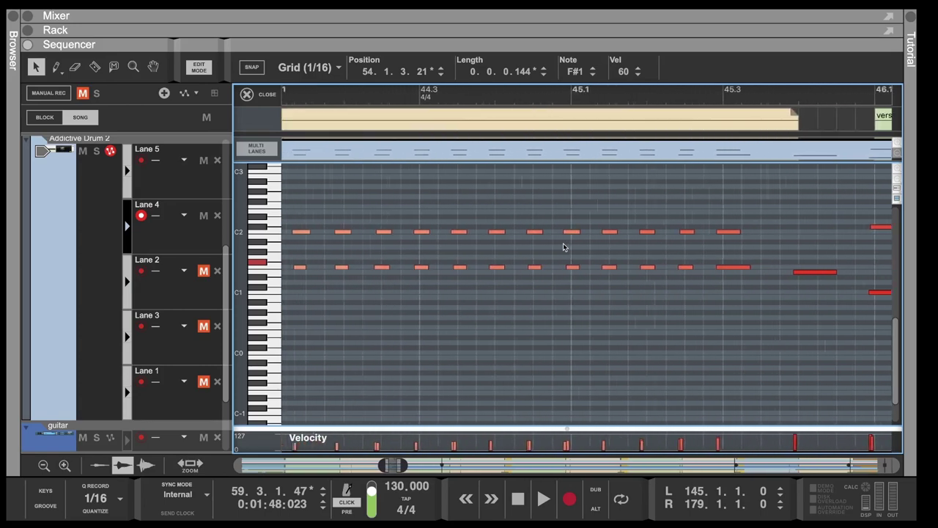
{"action": "scroll", "coordinate": [563, 247], "scroll_direction": "left", "scroll_amount": 6}
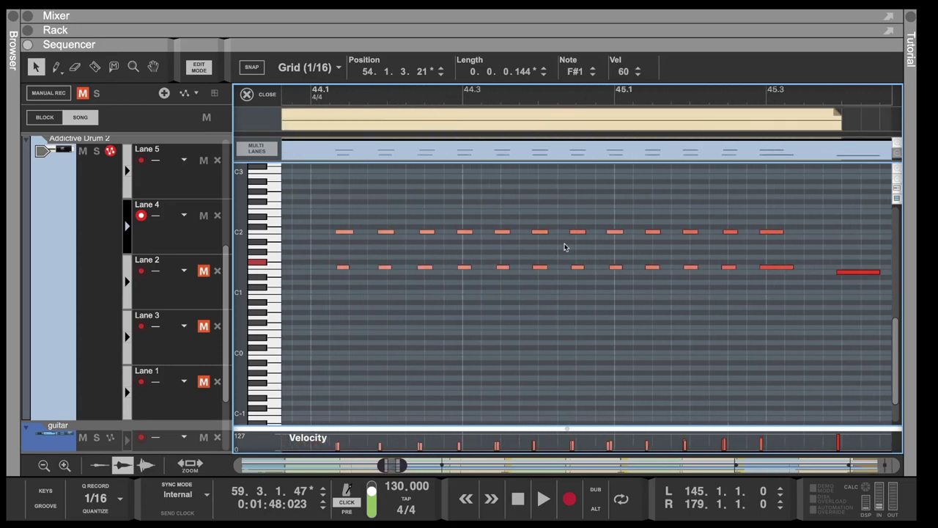
{"action": "scroll", "coordinate": [565, 247], "scroll_direction": "left", "scroll_amount": 2}
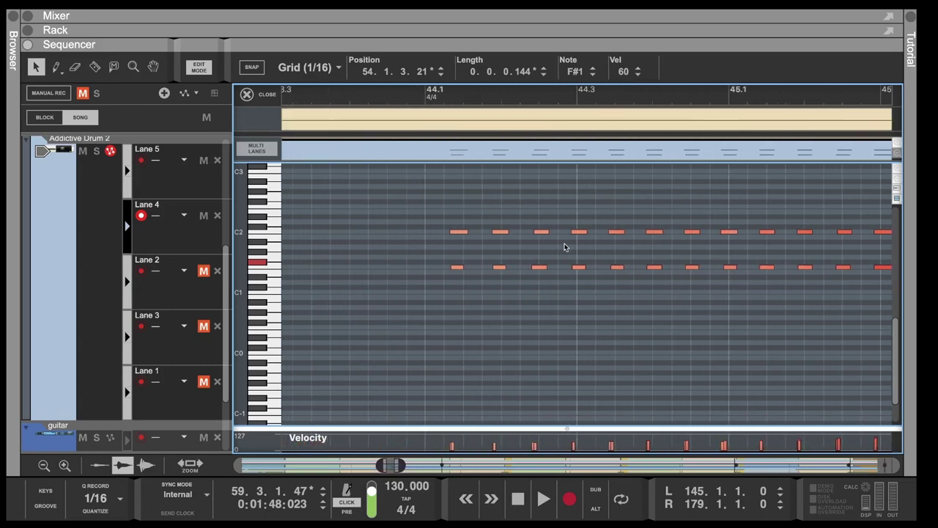
{"action": "left_click", "coordinate": [247, 94]}
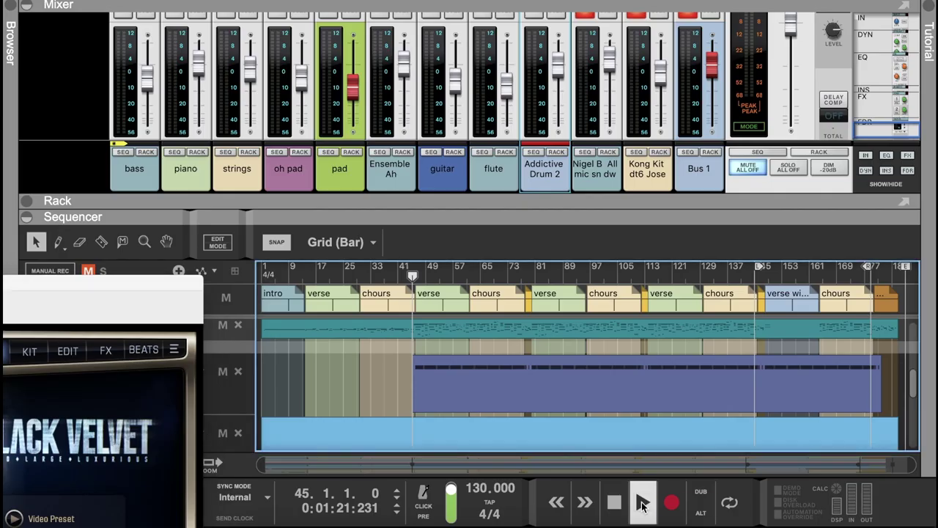
Start song playback and bring the Addictive Drums 2 window up over the sequencer
{"action": "left_click", "coordinate": [642, 504]}
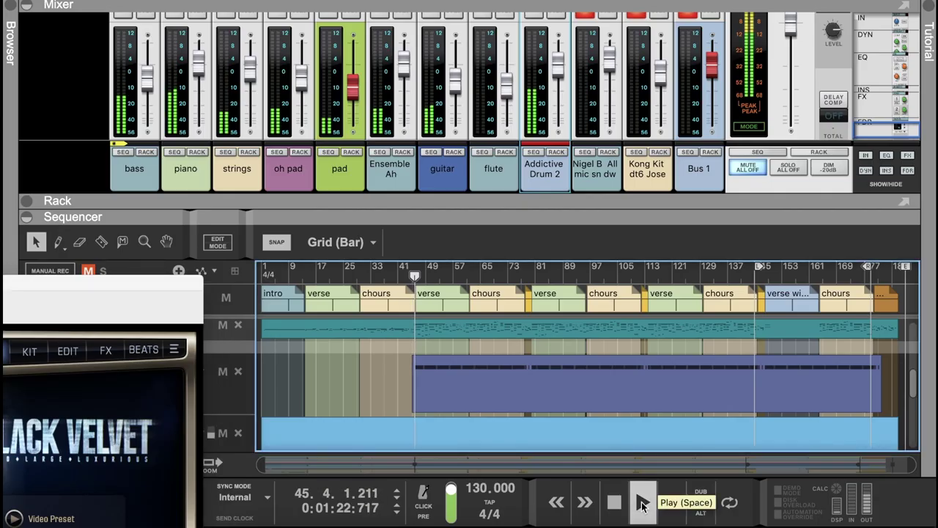
{"action": "left_click_drag", "start_coordinate": [121, 281], "coordinate": [675, 12]}
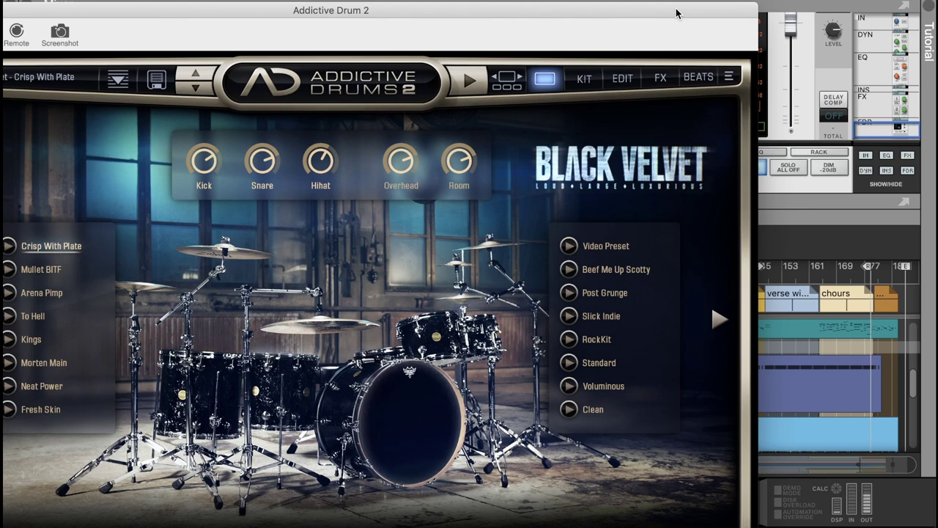
Show the KIT page and open the snare's EDIT settings in Addictive Drums 2
{"action": "left_click", "coordinate": [584, 81]}
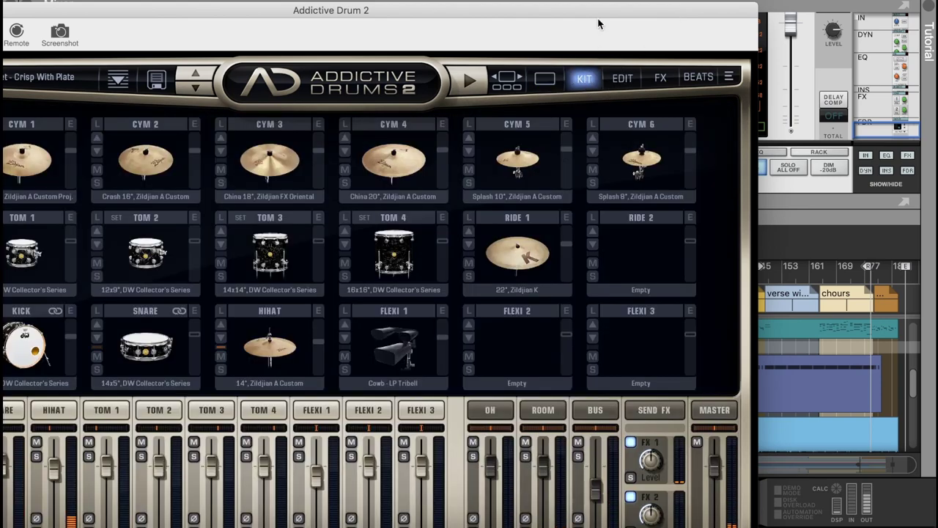
{"action": "left_click_drag", "start_coordinate": [596, 11], "coordinate": [696, 0]}
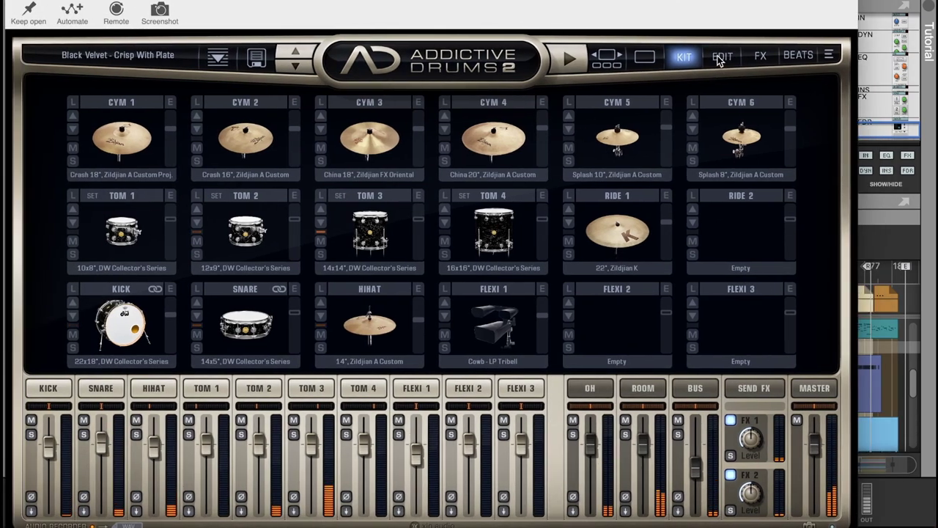
{"action": "left_click", "coordinate": [102, 391]}
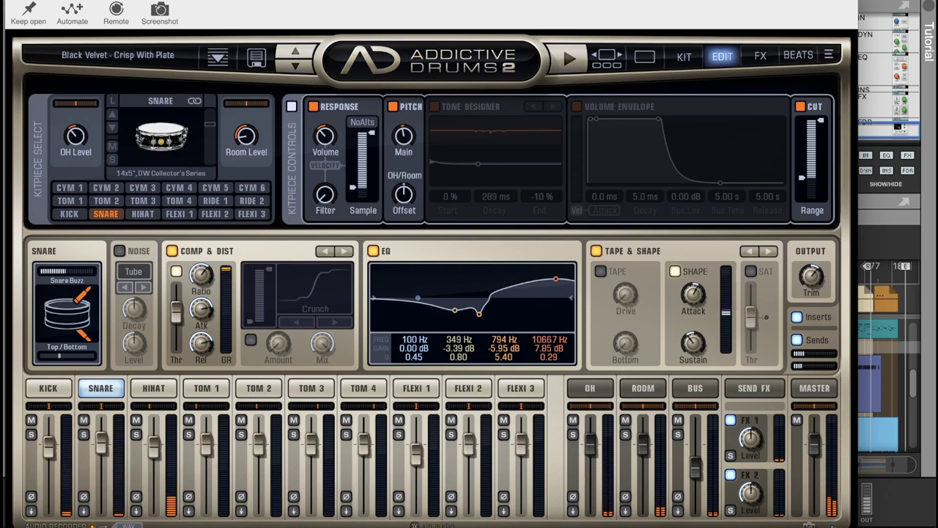
Stop playback at bar 67 and restore the plugin window to full view
{"action": "left_click_drag", "start_coordinate": [804, 35], "coordinate": [146, 294]}
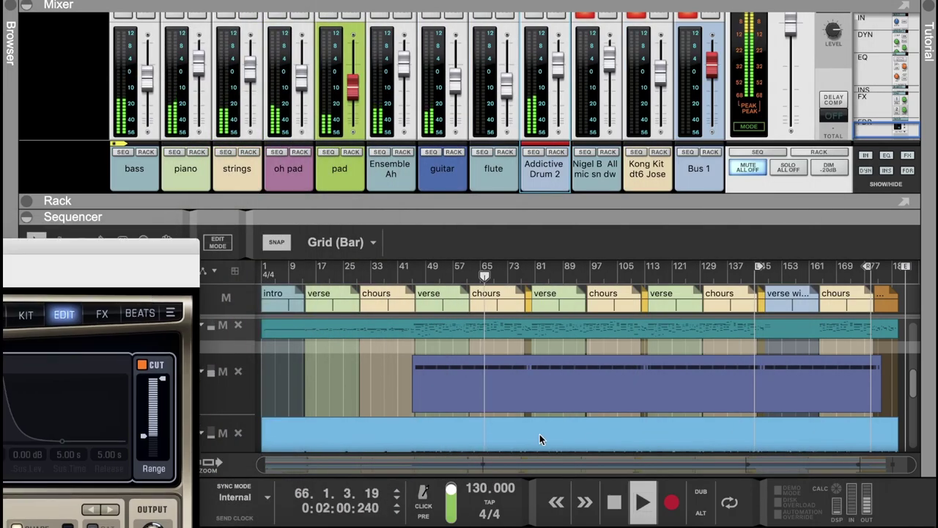
{"action": "left_click", "coordinate": [615, 504]}
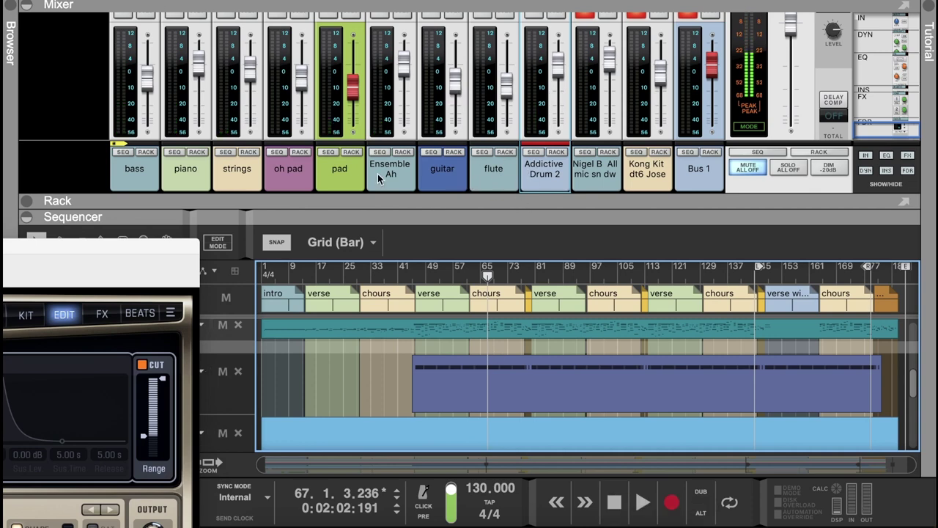
{"action": "double_click", "coordinate": [158, 247]}
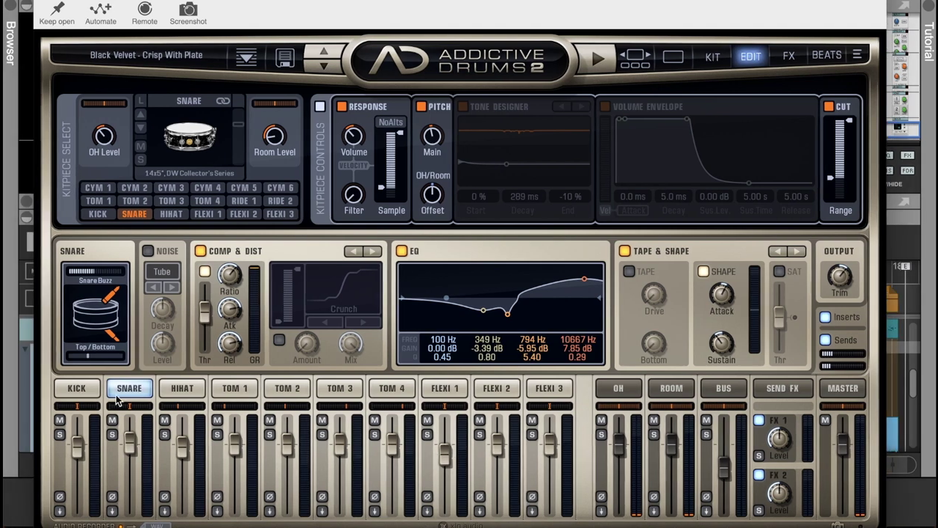
Compare the kick, snare and hihat settings, view the Send FX, then close the plugin
{"action": "left_click", "coordinate": [77, 388]}
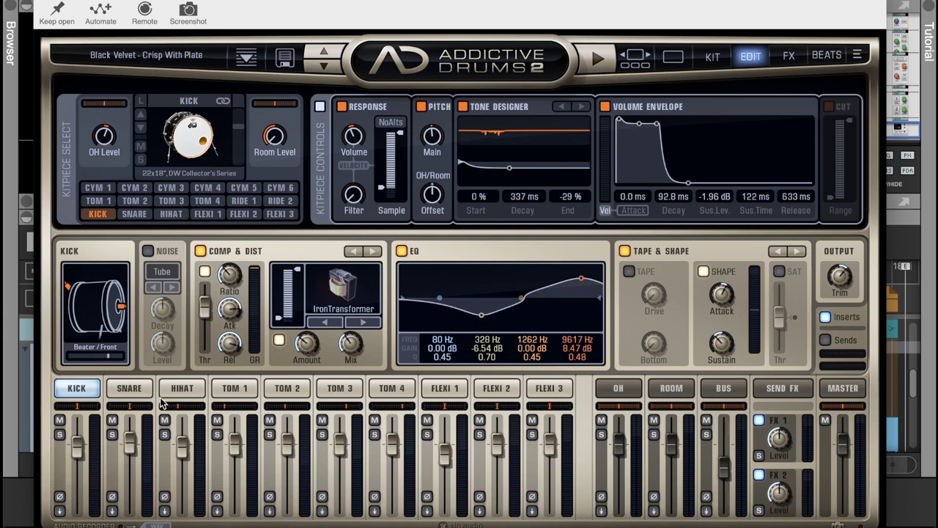
{"action": "left_click", "coordinate": [129, 388]}
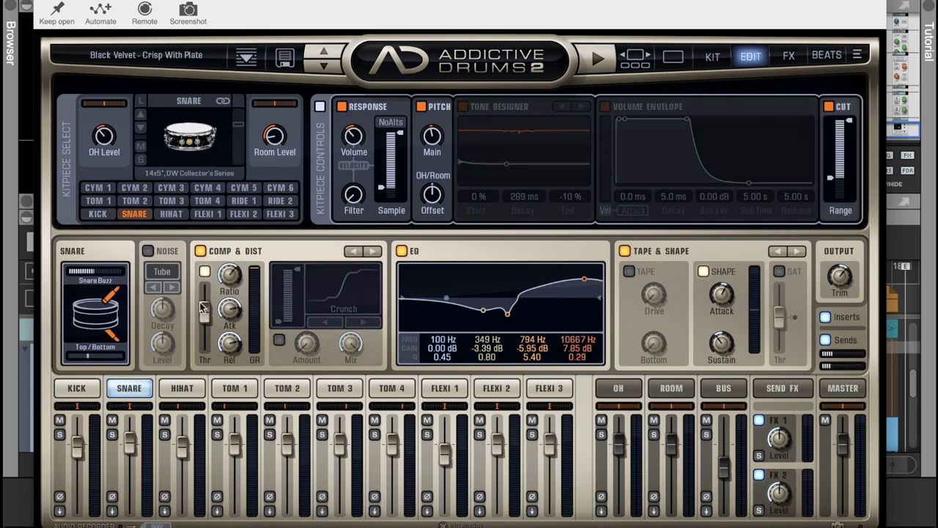
{"action": "left_click", "coordinate": [78, 392]}
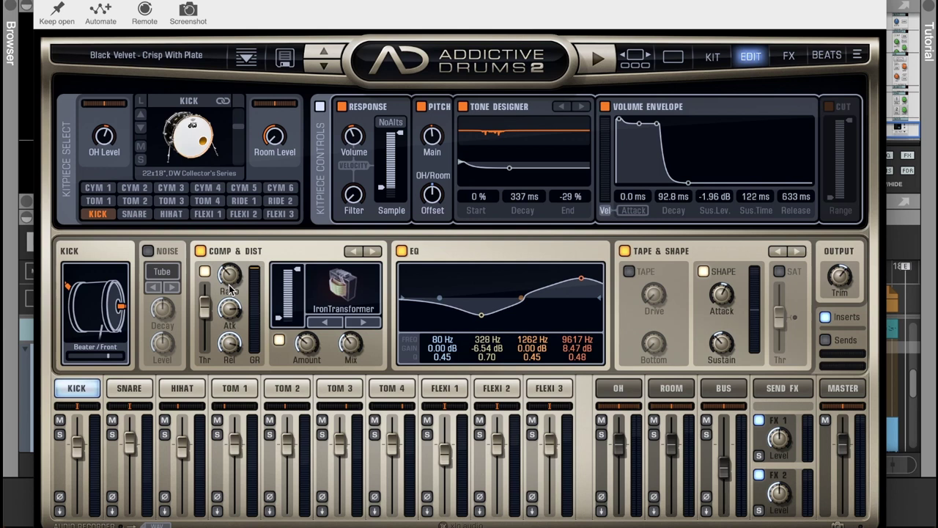
{"action": "left_click", "coordinate": [132, 387]}
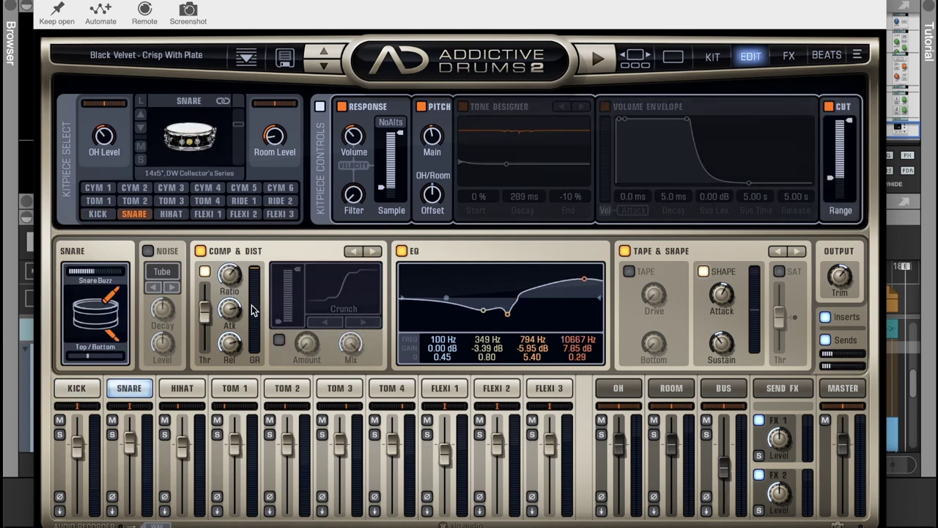
{"action": "left_click", "coordinate": [183, 390]}
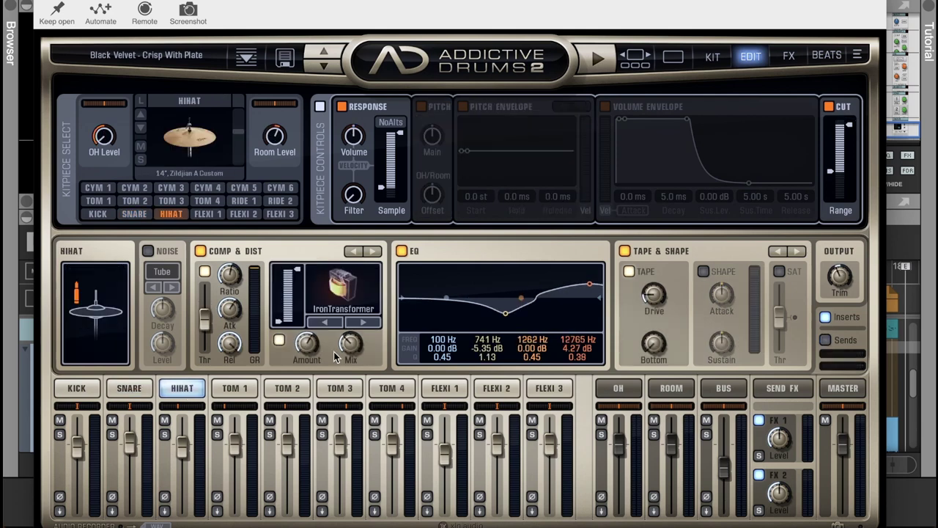
{"action": "left_click", "coordinate": [781, 387]}
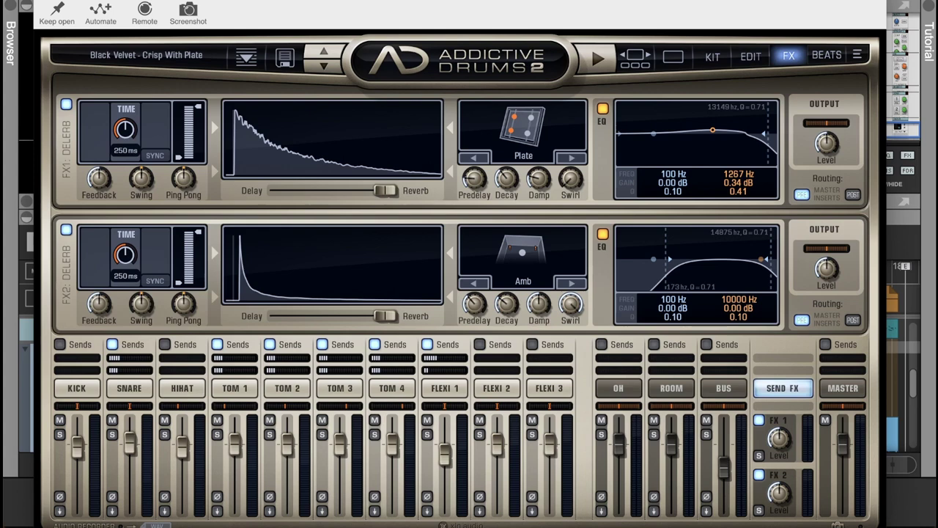
{"action": "key", "text": "super+w"}
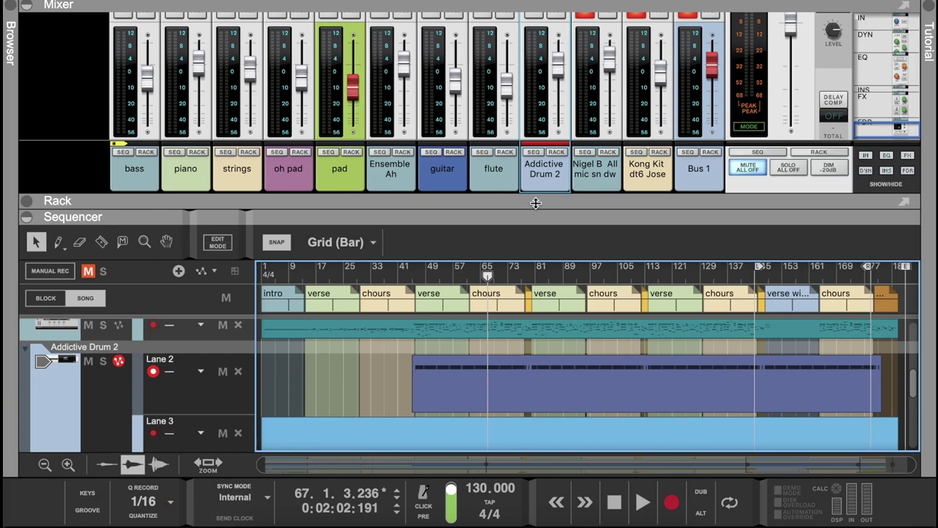
Reopen Addictive Drums 2 from the rack device and show the Black Velvet Explore overview
{"action": "left_click", "coordinate": [557, 152]}
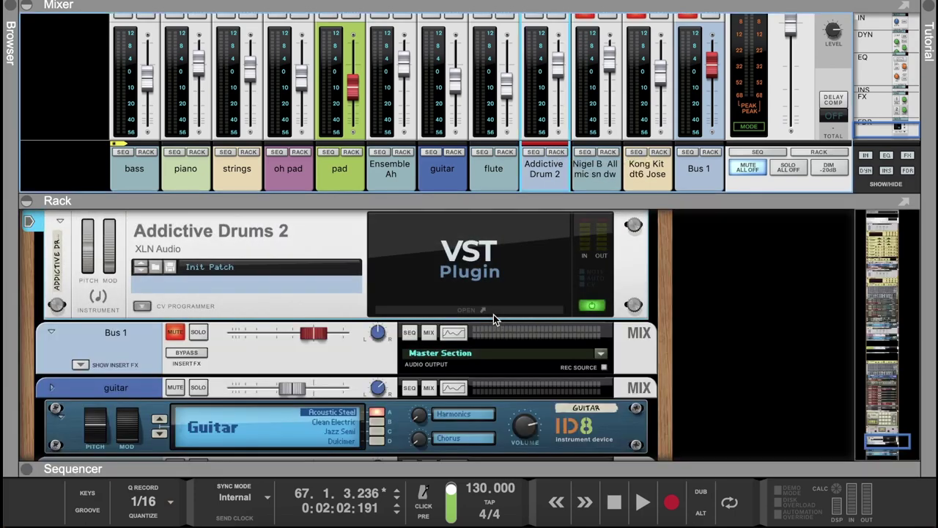
{"action": "left_click", "coordinate": [492, 312]}
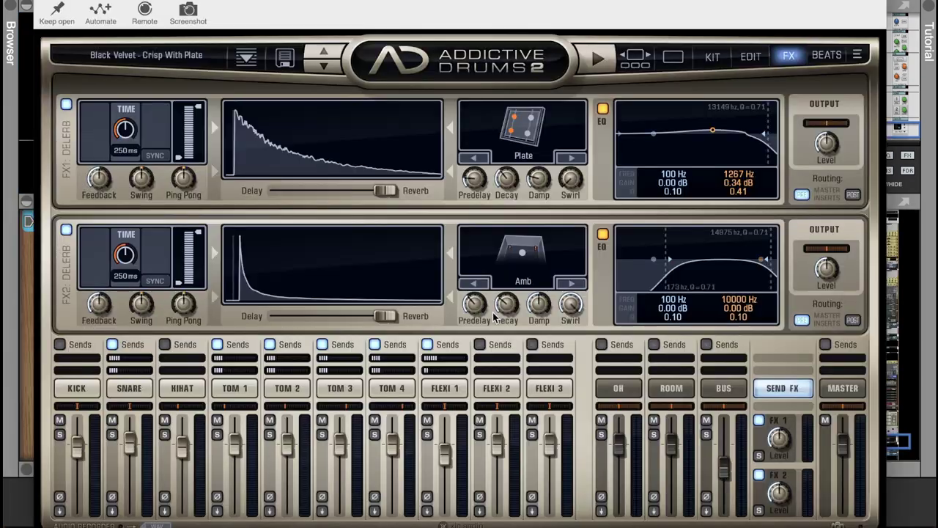
{"action": "left_click", "coordinate": [673, 59]}
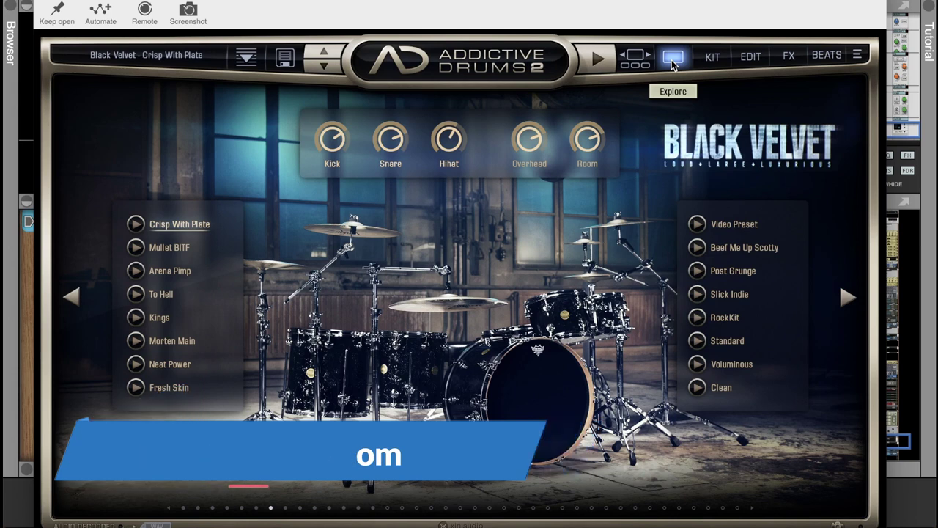